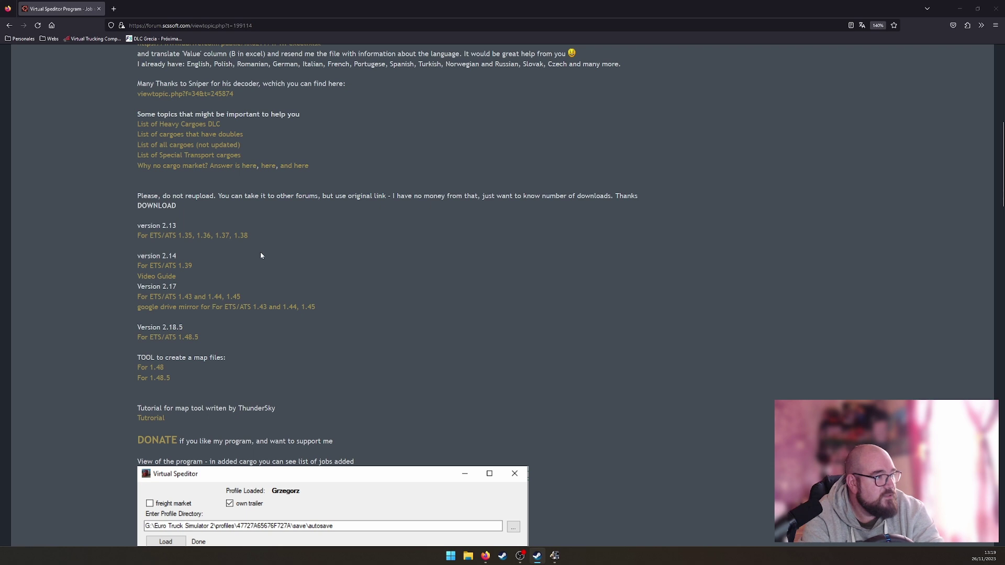
# Open the ETS/ATS 1.48.5 download link for Virtual Speditor version 2.18.5 and cancel the Virtual_Speditor2_18.6.rar download
pyautogui.click(269, 273)
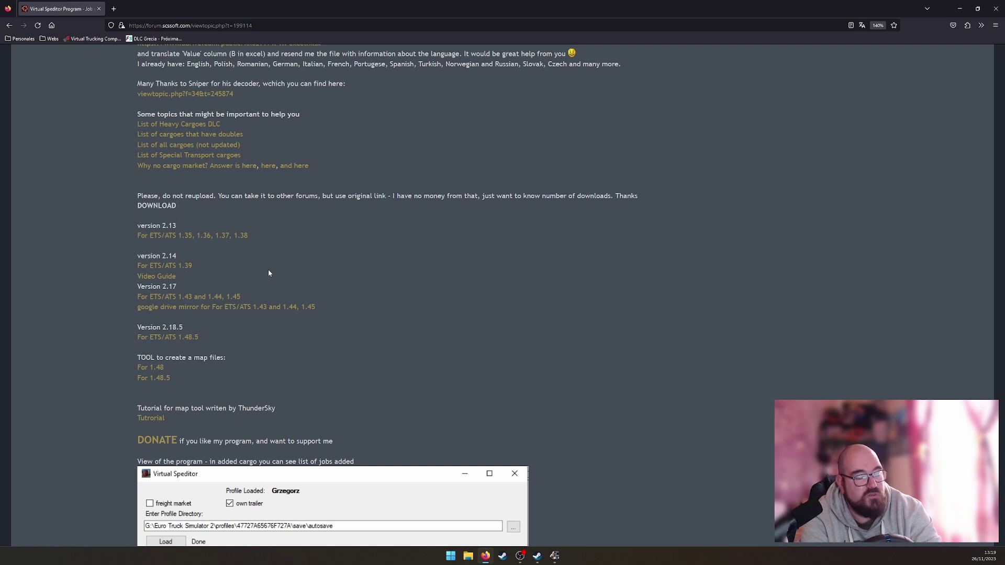
pyautogui.click(188, 343)
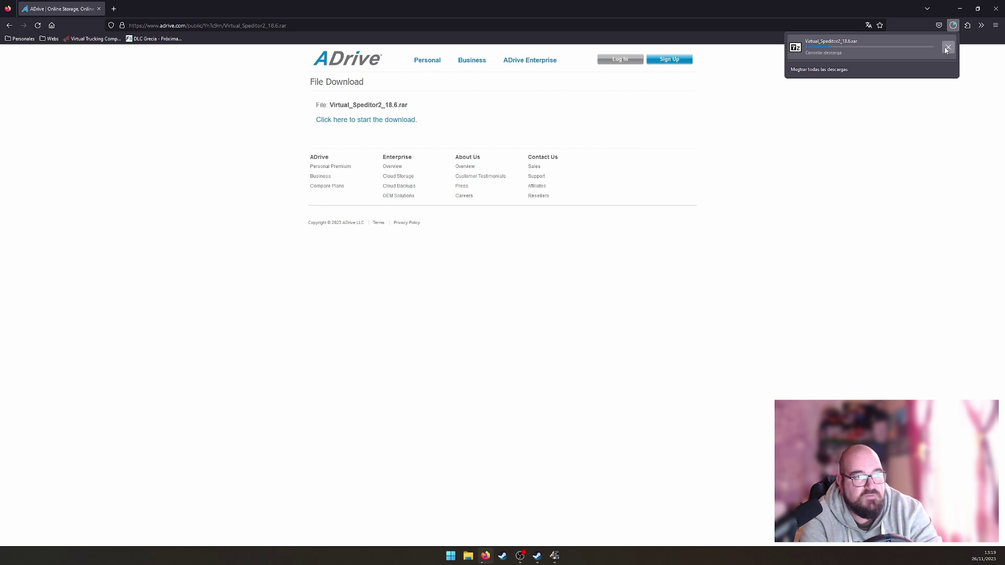
pyautogui.click(943, 89)
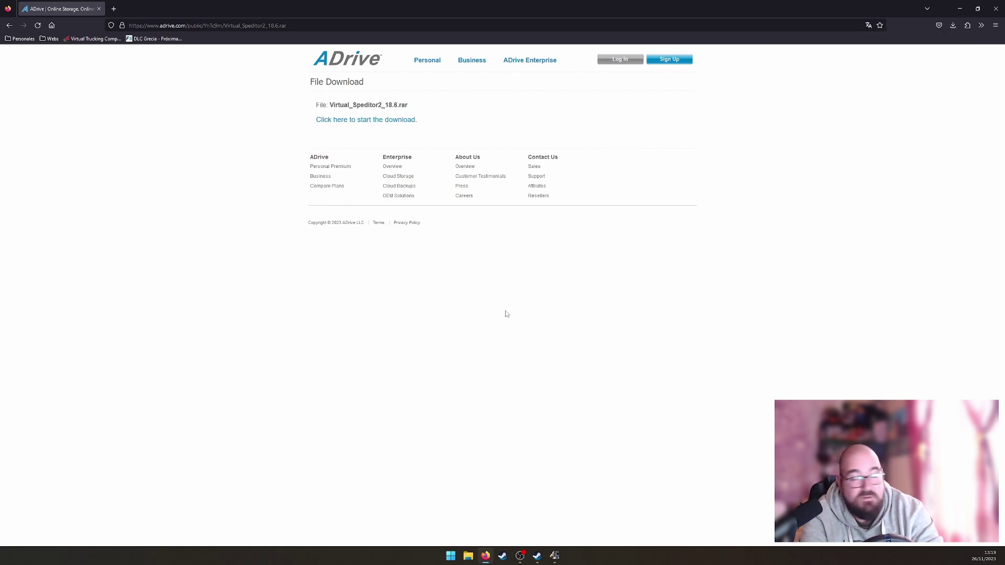
# Switch to File Explorer, open the Descargas folder and delete the winrar-x64-624es installer
pyautogui.click(471, 552)
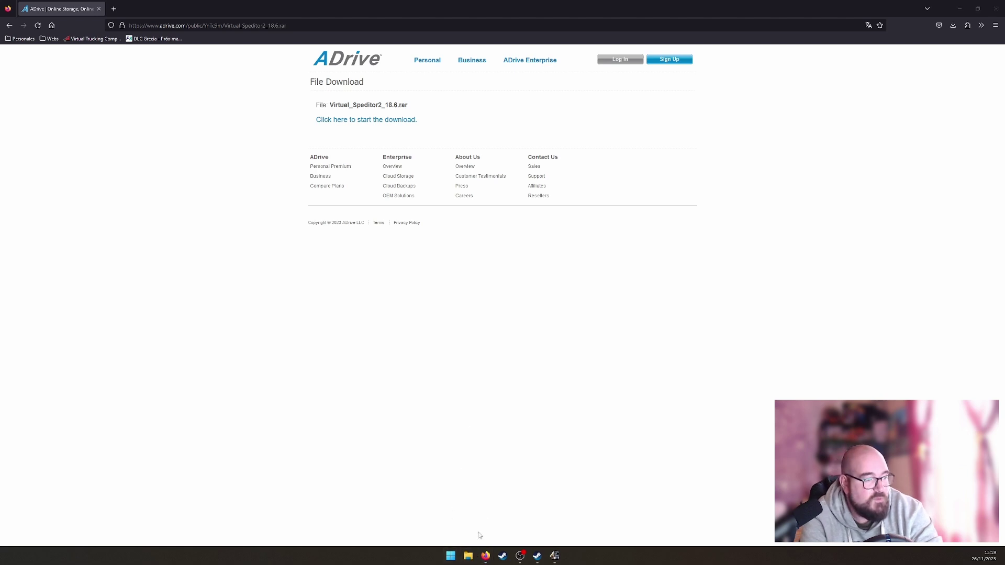
pyautogui.moveTo(703, 209); pyautogui.dragTo(479, 168)
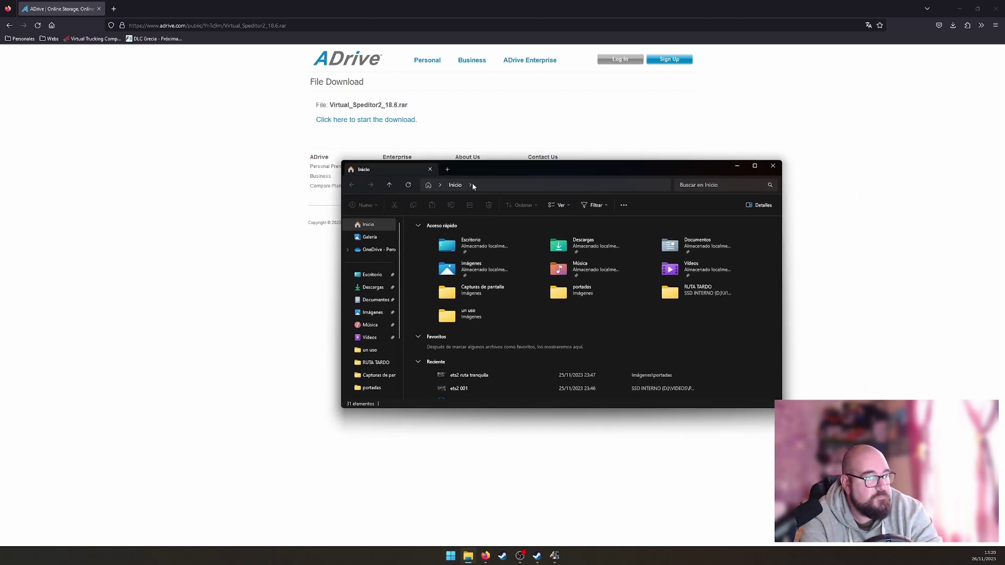
pyautogui.click(381, 289)
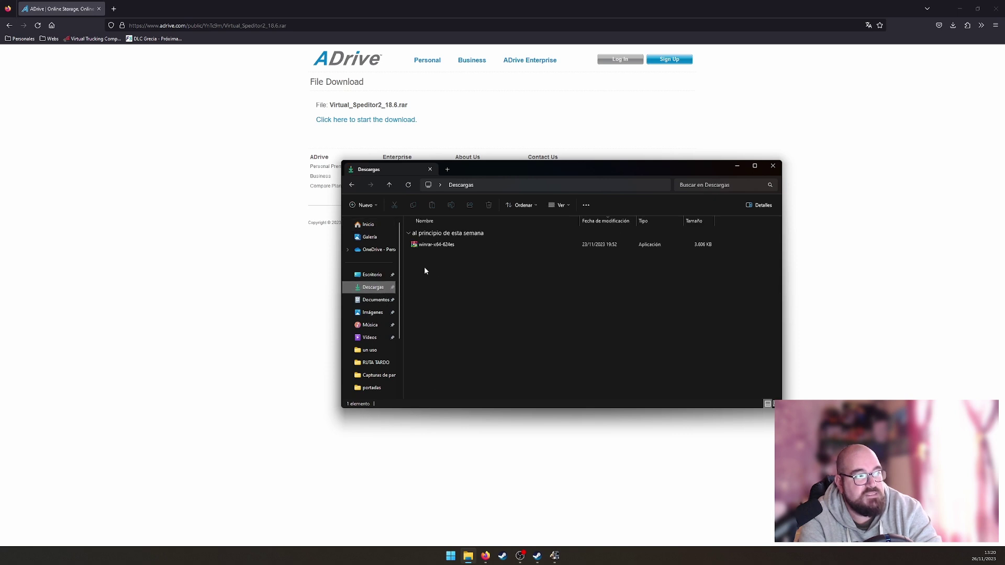
pyautogui.click(450, 247)
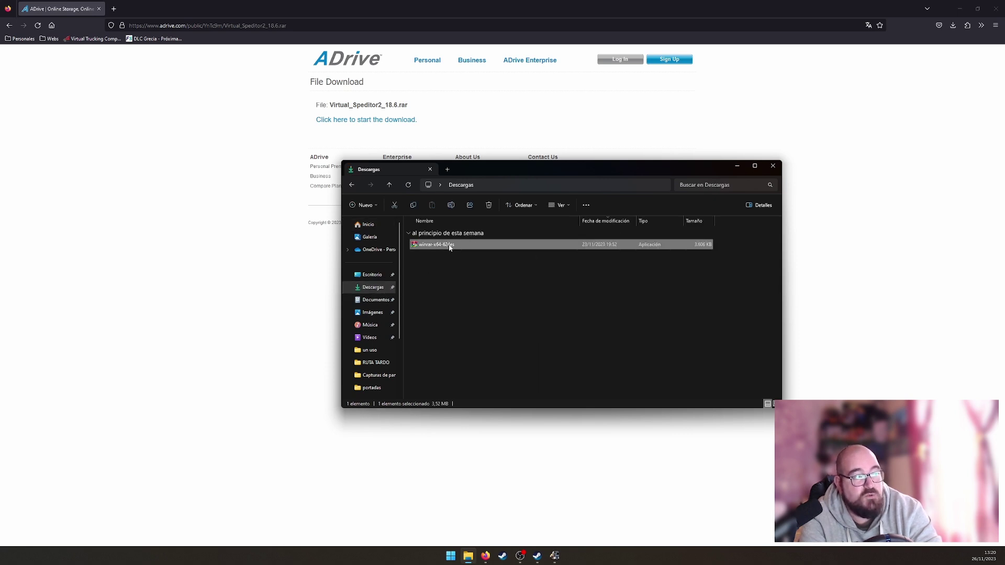
pyautogui.press('Delete')
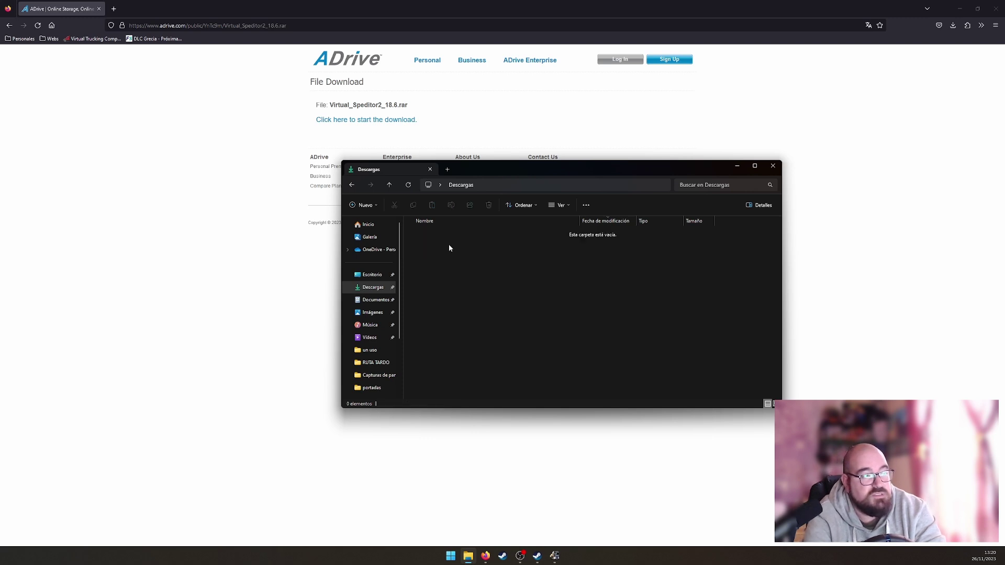
# Open the virtual speditor folder in Documentos and locate the Virtual_speditor application
pyautogui.click(381, 300)
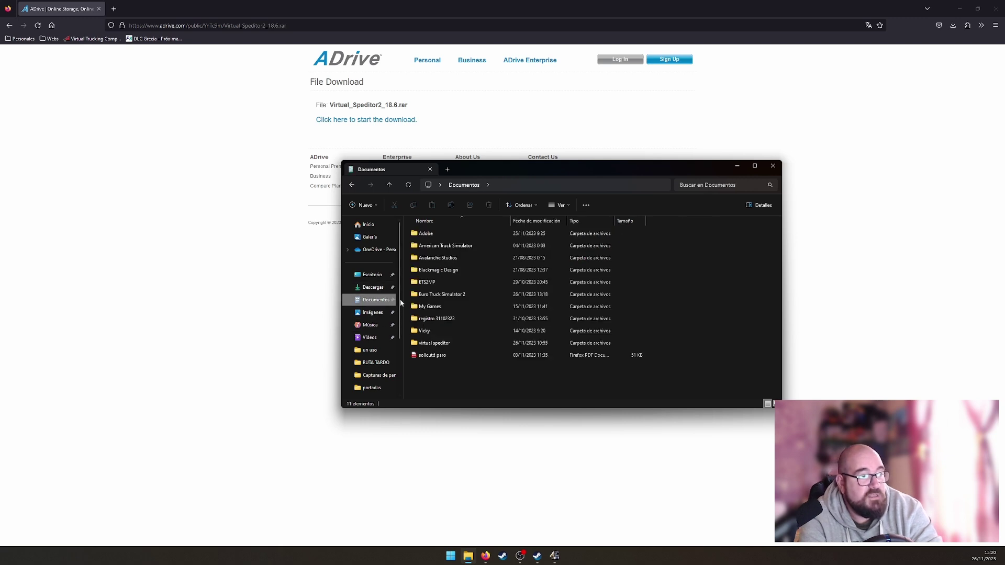
pyautogui.doubleClick(458, 343)
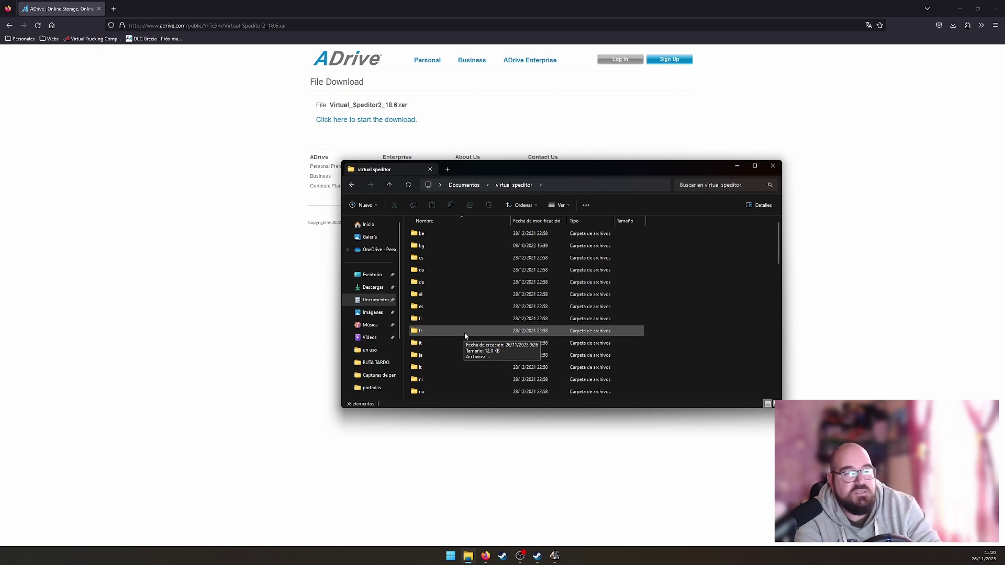
pyautogui.scroll(-10, 464, 335)
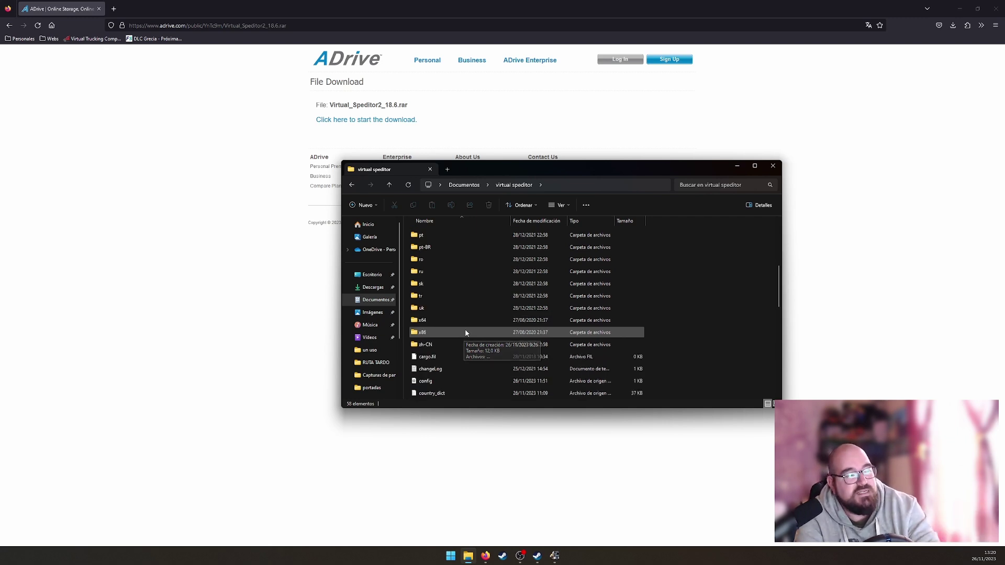
pyautogui.scroll(-3, 466, 332)
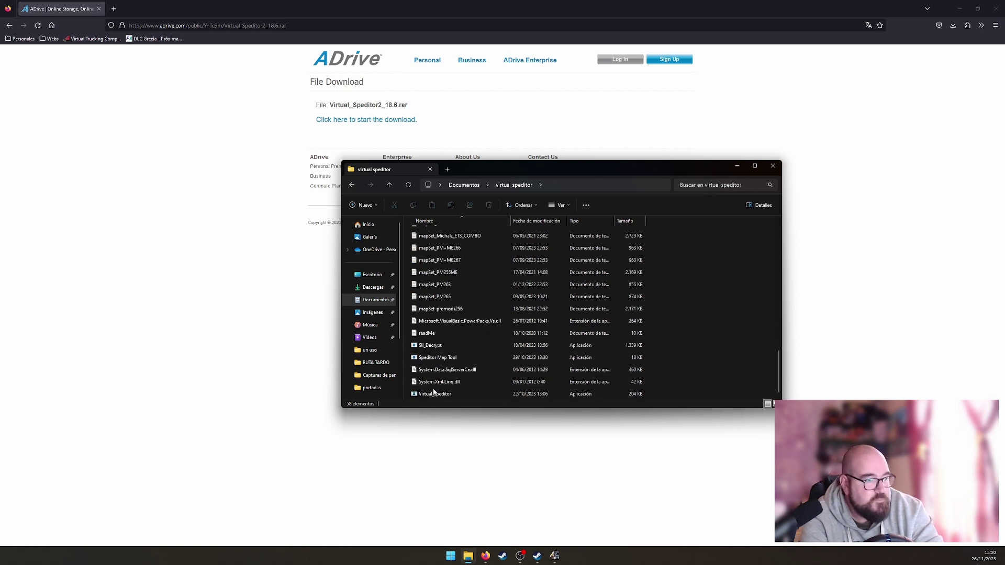
pyautogui.moveTo(511, 395)
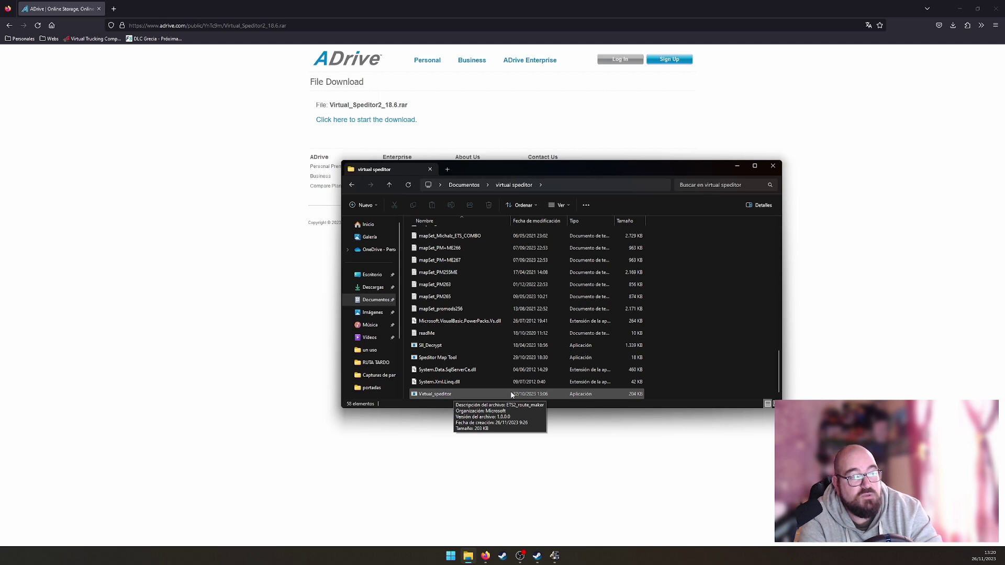
pyautogui.click(485, 394)
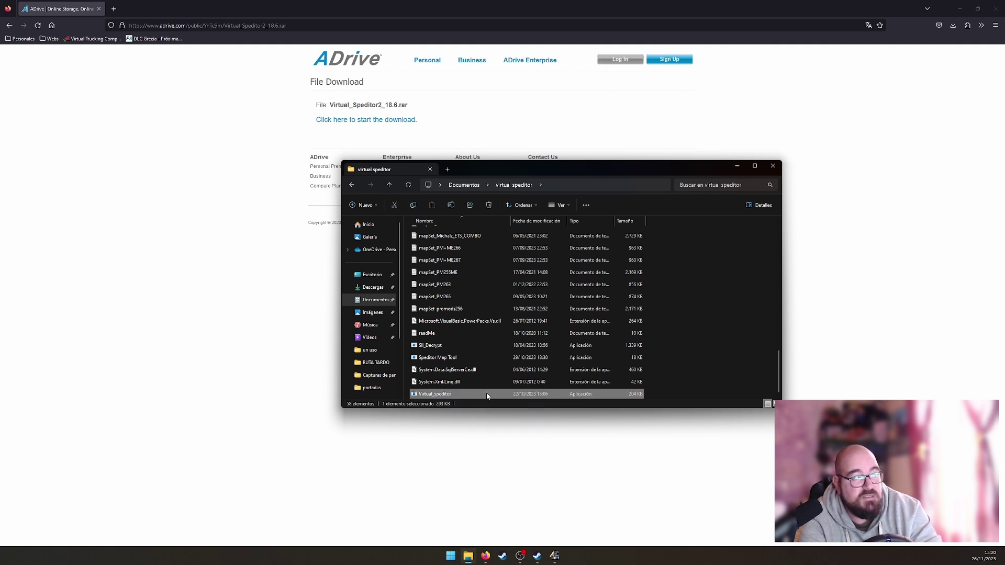
pyautogui.moveTo(463, 395)
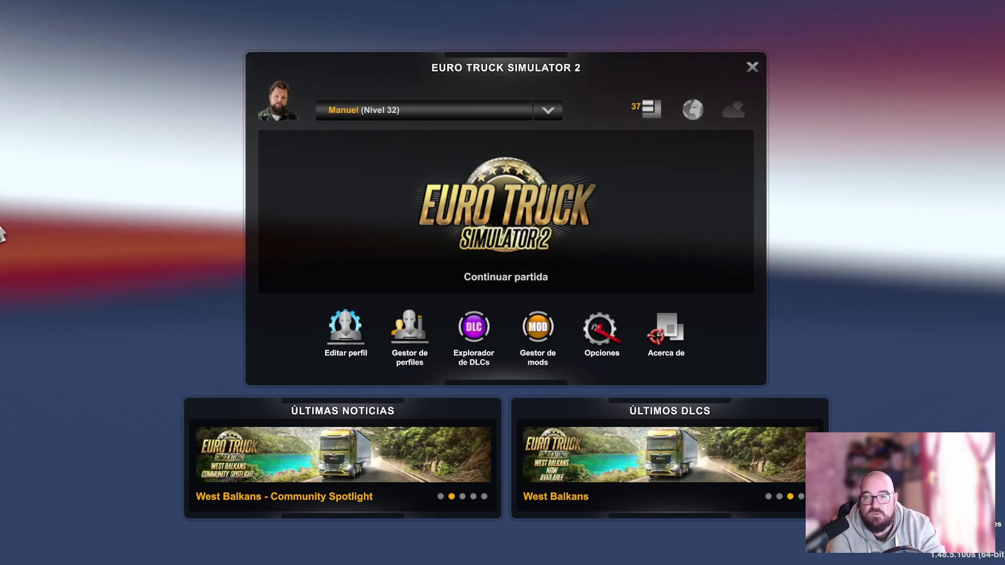
# Switch to Euro Truck Simulator 2, continue the saved game, start driving and open the freight market
pyautogui.click(413, 231)
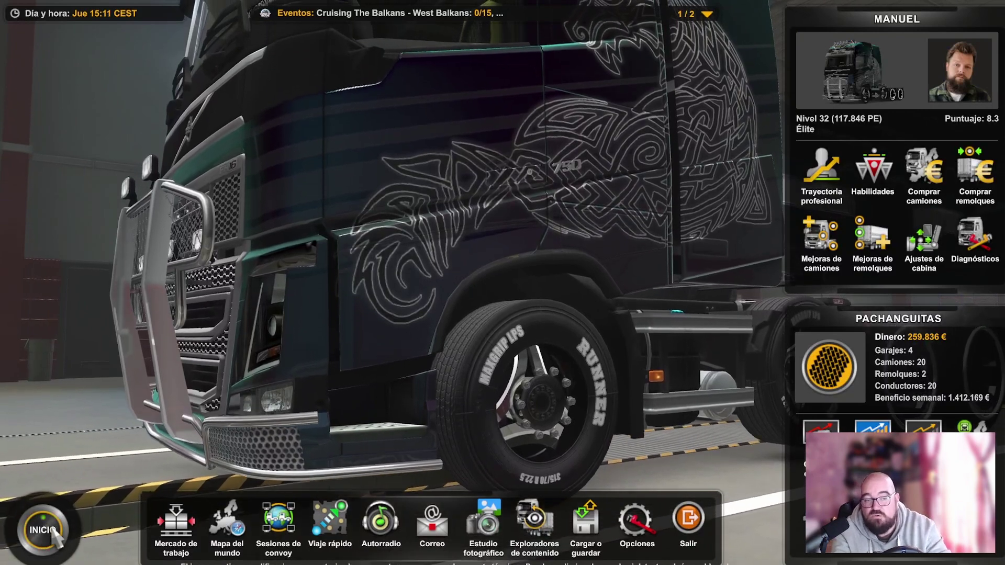
pyautogui.click(53, 530)
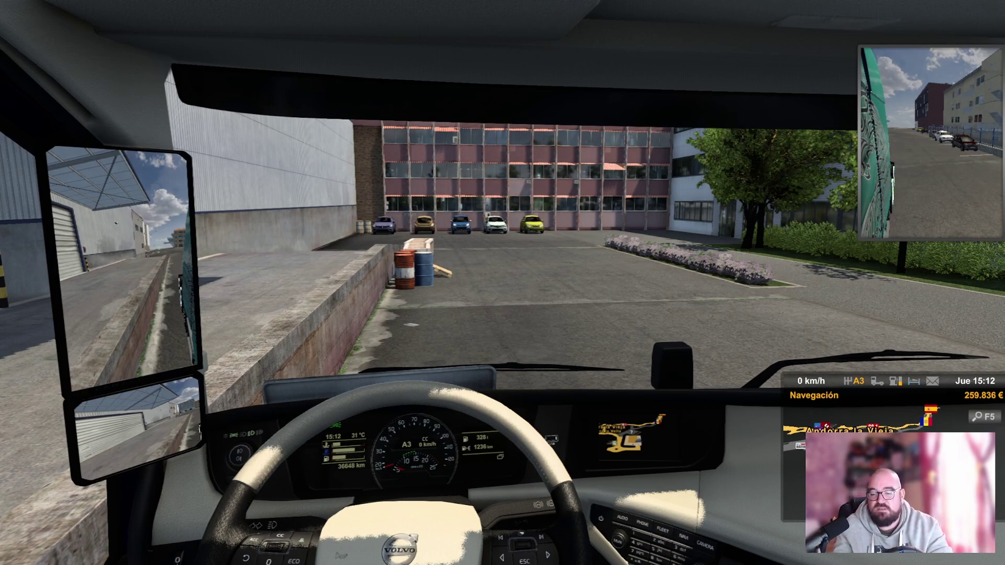
pyautogui.press('m')
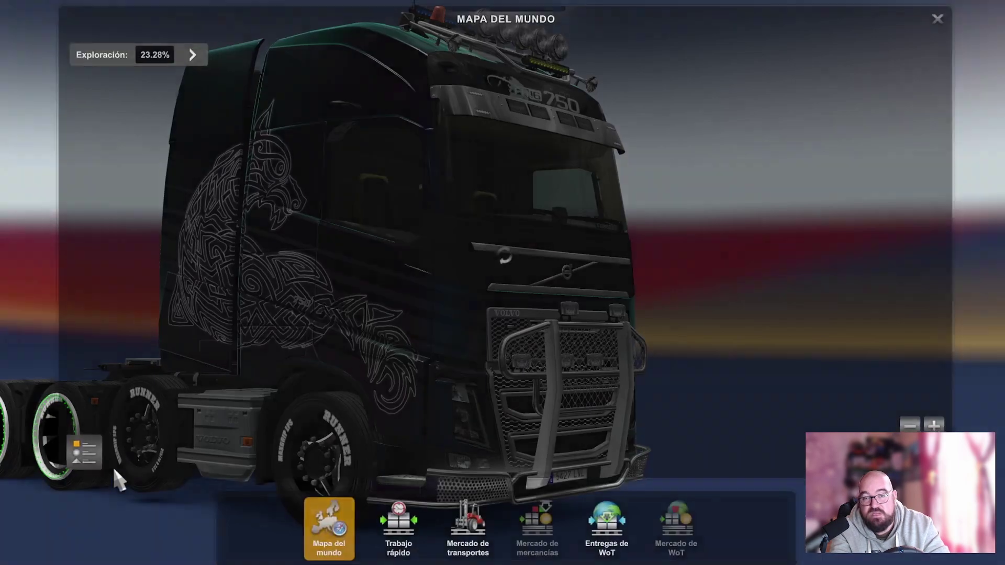
pyautogui.click(390, 534)
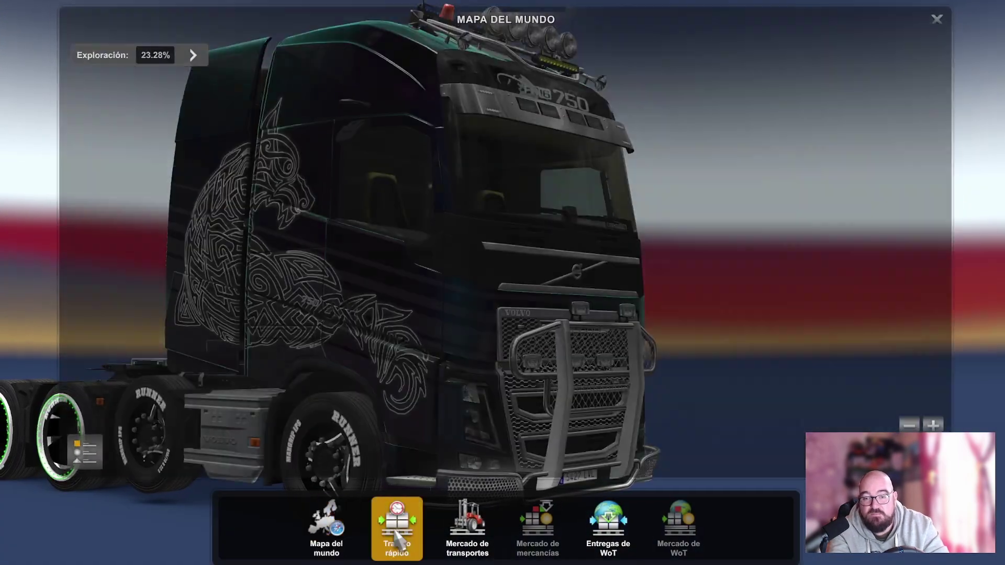
pyautogui.click(468, 528)
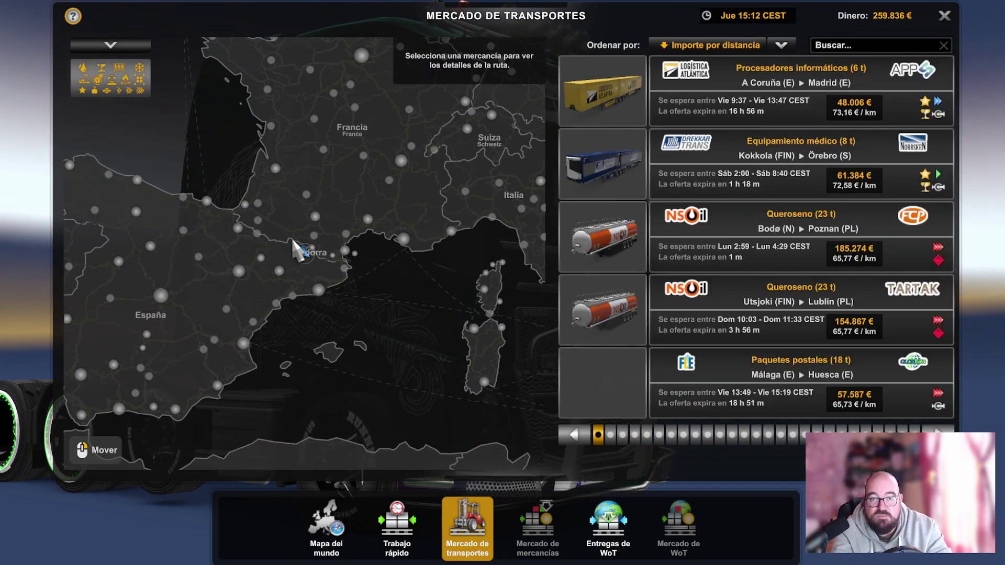
# Restrict the freight market to jobs departing from Andorra, examine the offers and their destinations, and close the market
pyautogui.click(304, 254)
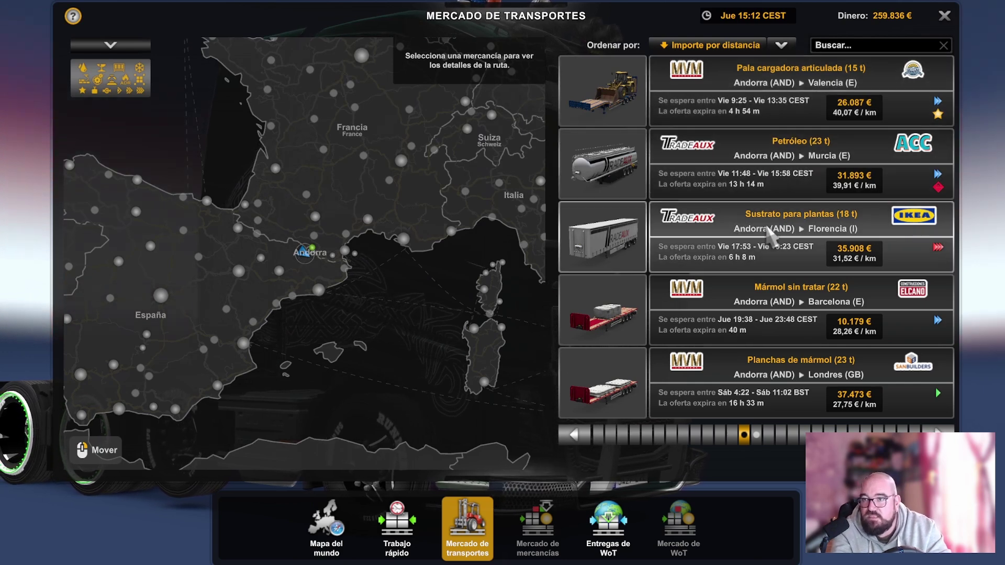
pyautogui.scroll(-1, 770, 230)
pyautogui.scroll(1, 759, 240)
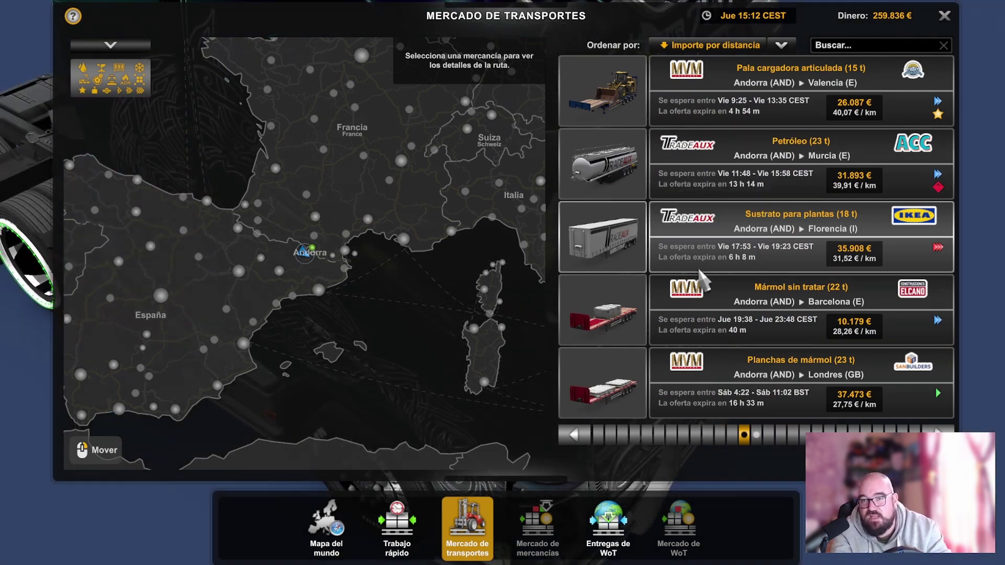
pyautogui.scroll(-1, 707, 280)
pyautogui.scroll(1, 824, 178)
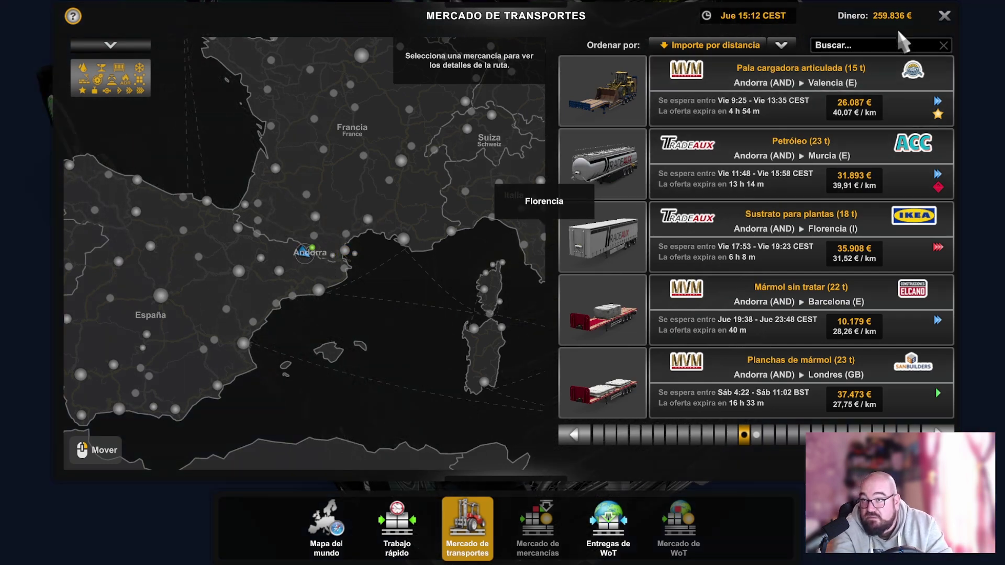
pyautogui.click(942, 16)
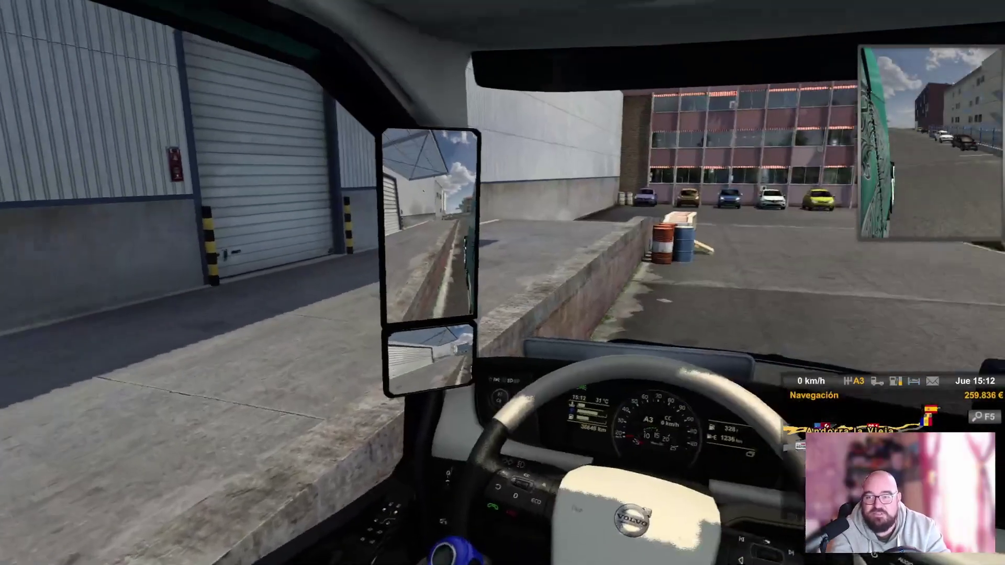
# Exit Euro Truck Simulator 2 completely, letting it save the progress, and close the web browser
pyautogui.press('Escape')
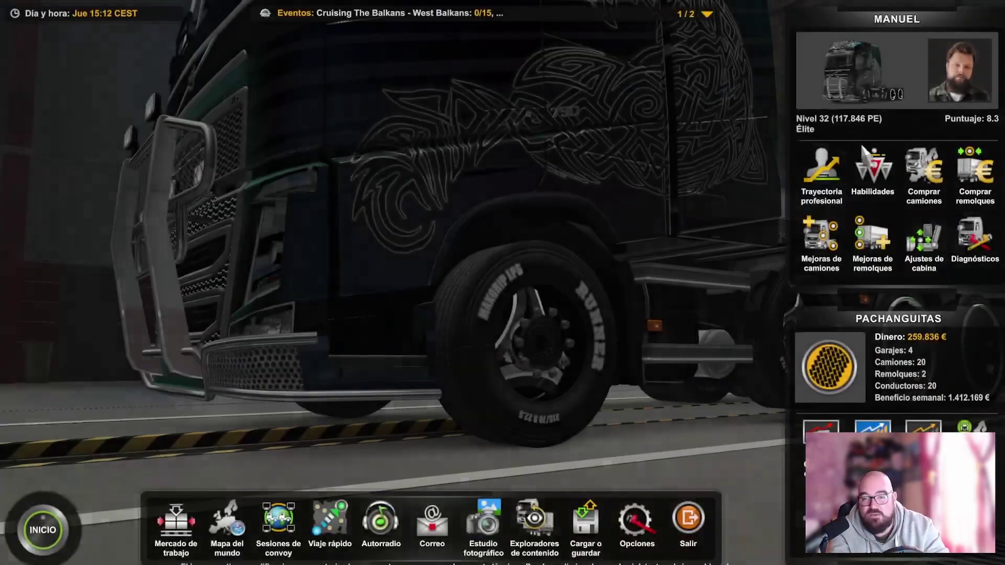
pyautogui.click(688, 515)
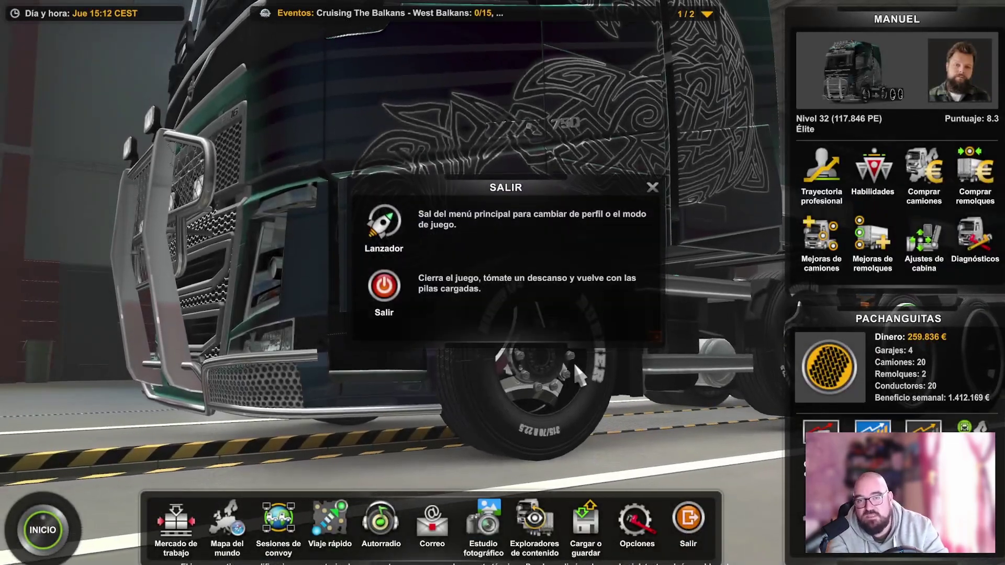
pyautogui.click(387, 286)
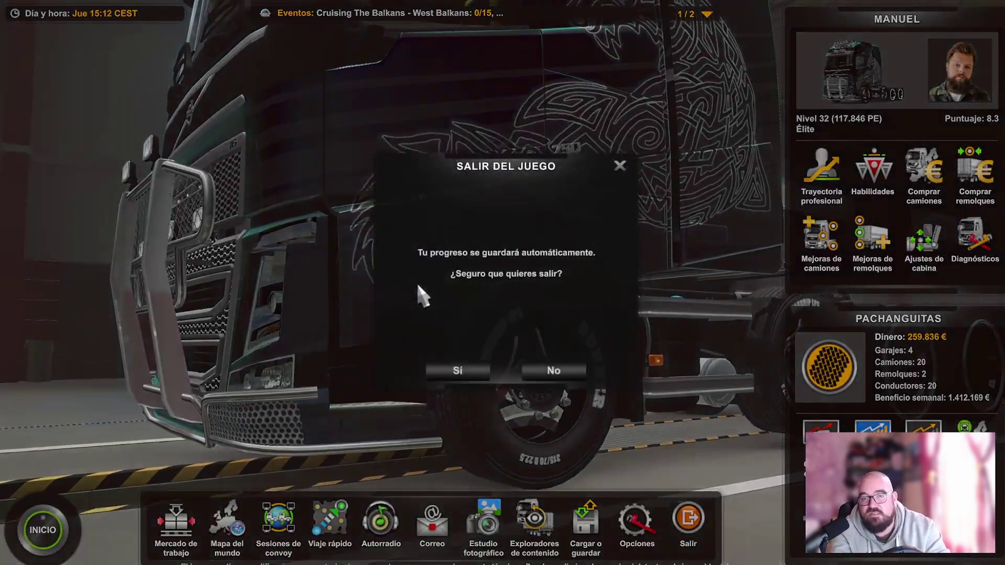
pyautogui.click(451, 371)
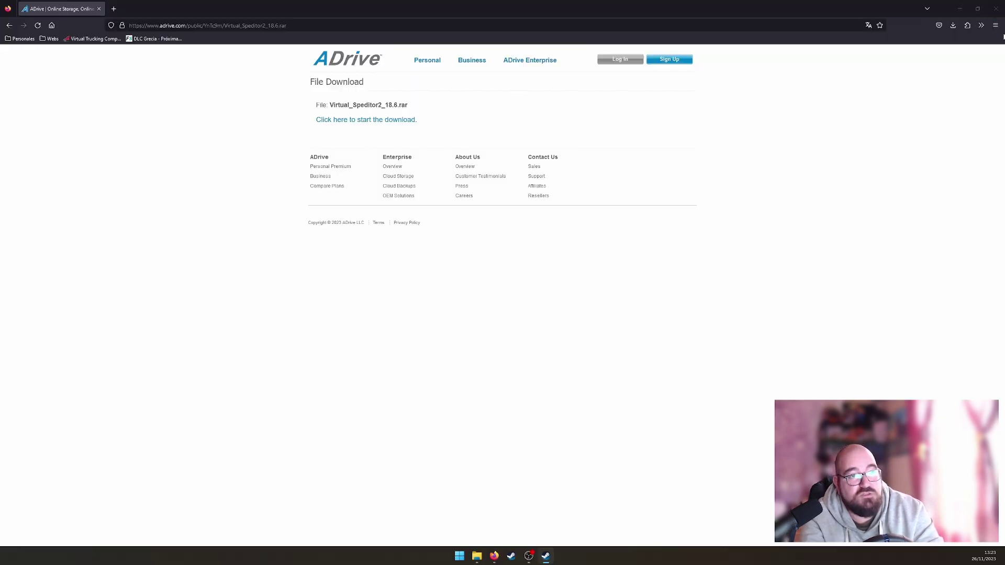
pyautogui.click(996, 8)
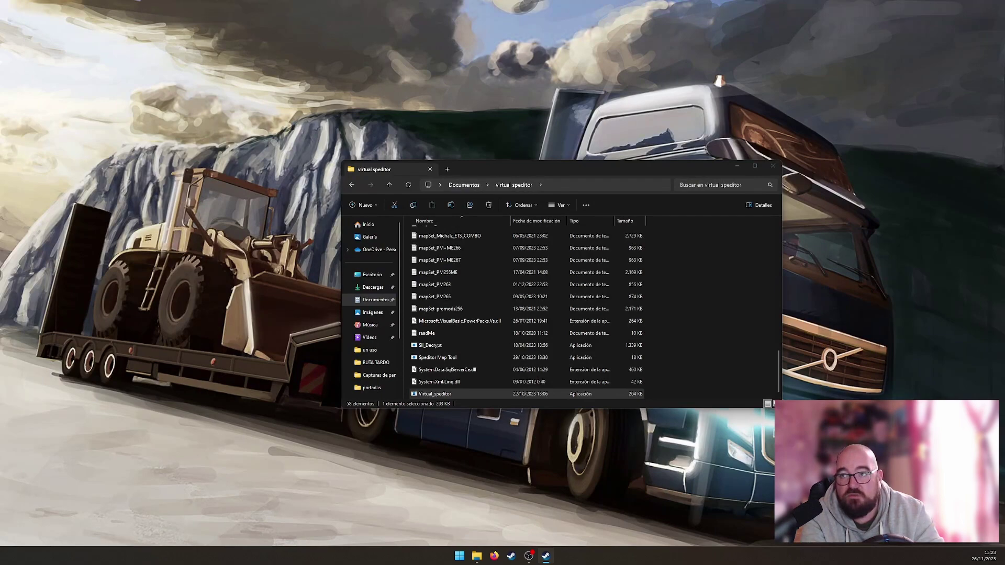
# Run the Virtual_speditor application as administrator from the virtual speditor folder in Documentos
pyautogui.moveTo(568, 171); pyautogui.dragTo(648, 129)
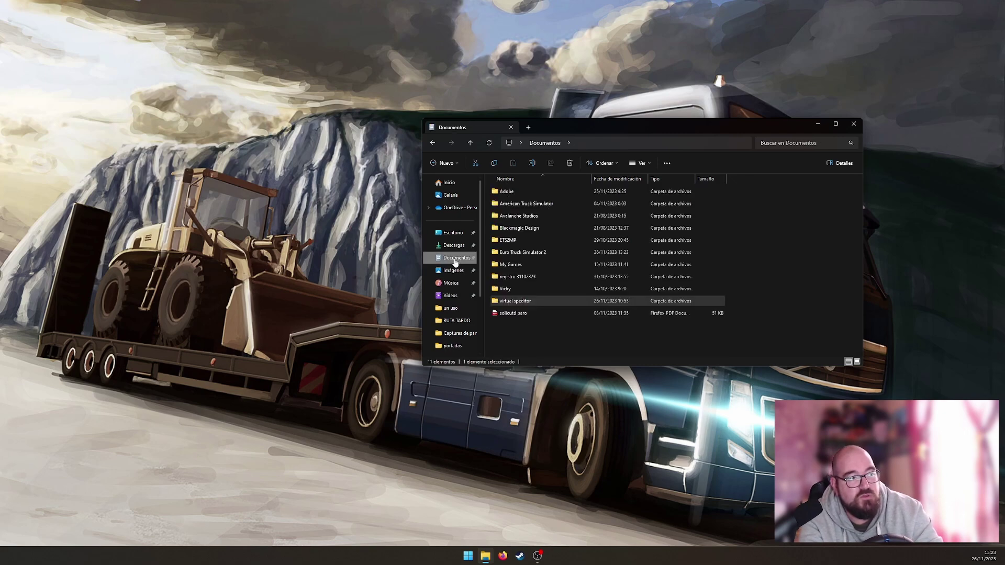
pyautogui.scroll(-15, 517, 300)
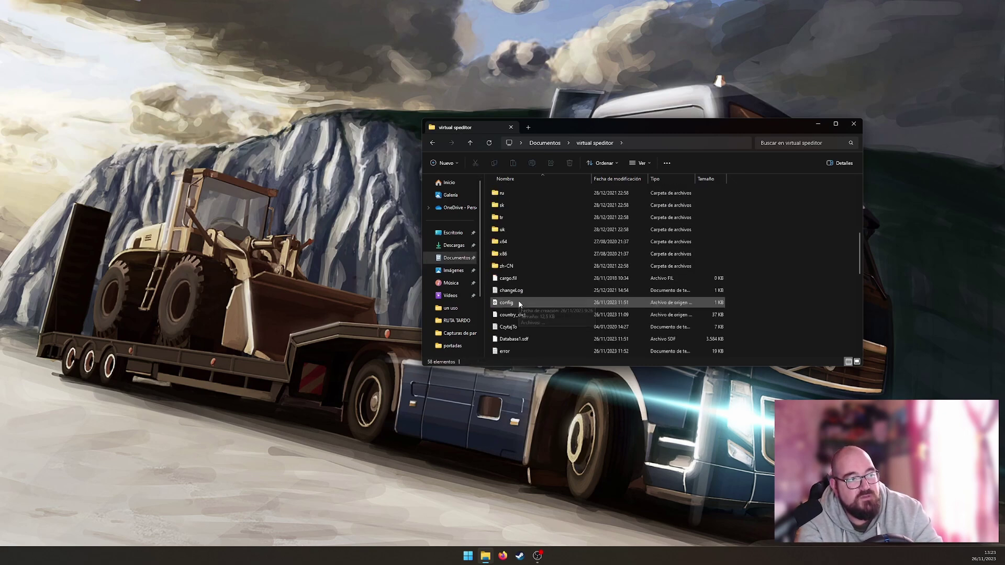
pyautogui.click(530, 352)
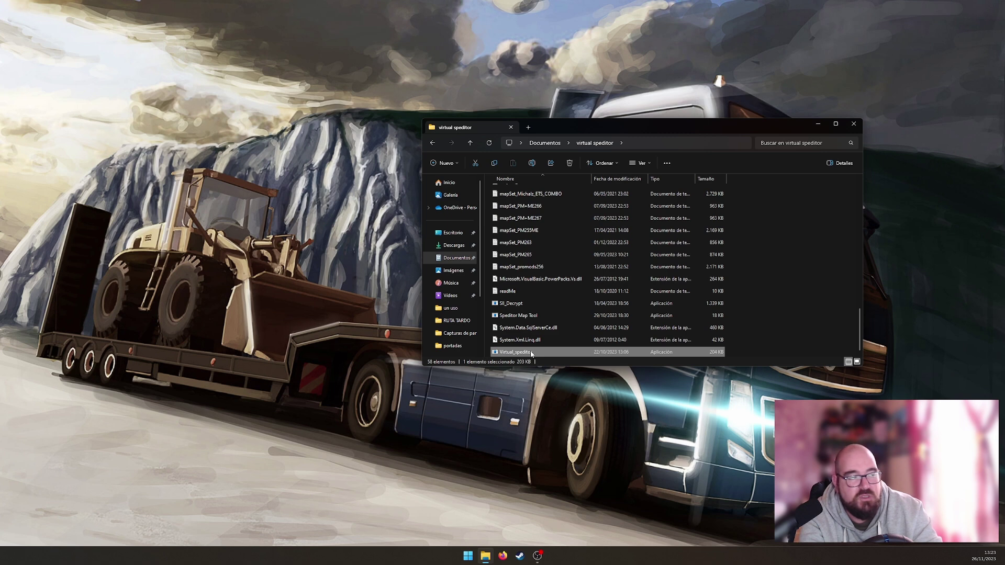
pyautogui.rightClick(531, 353)
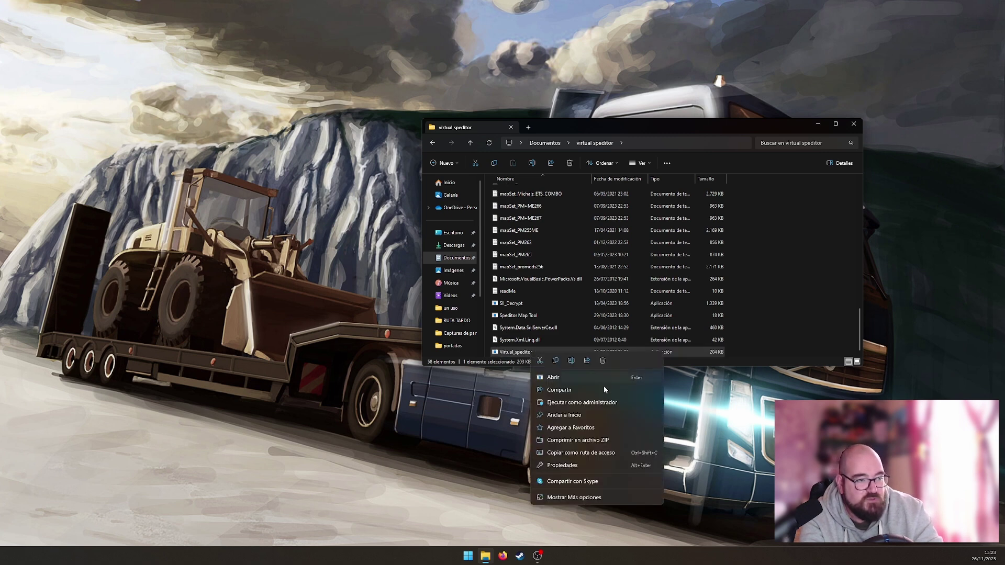
pyautogui.click(600, 402)
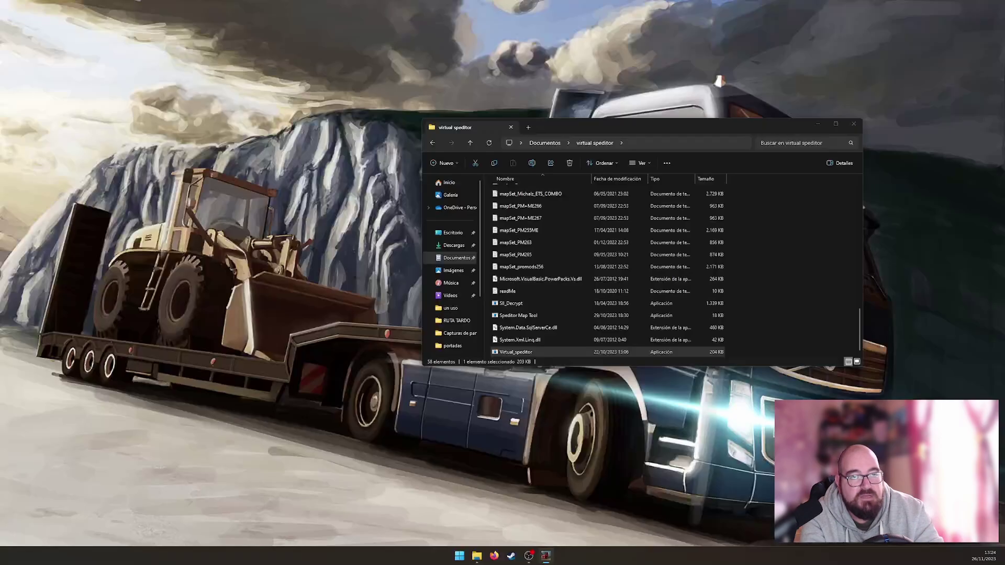
pyautogui.moveTo(843, 103); pyautogui.dragTo(617, 193)
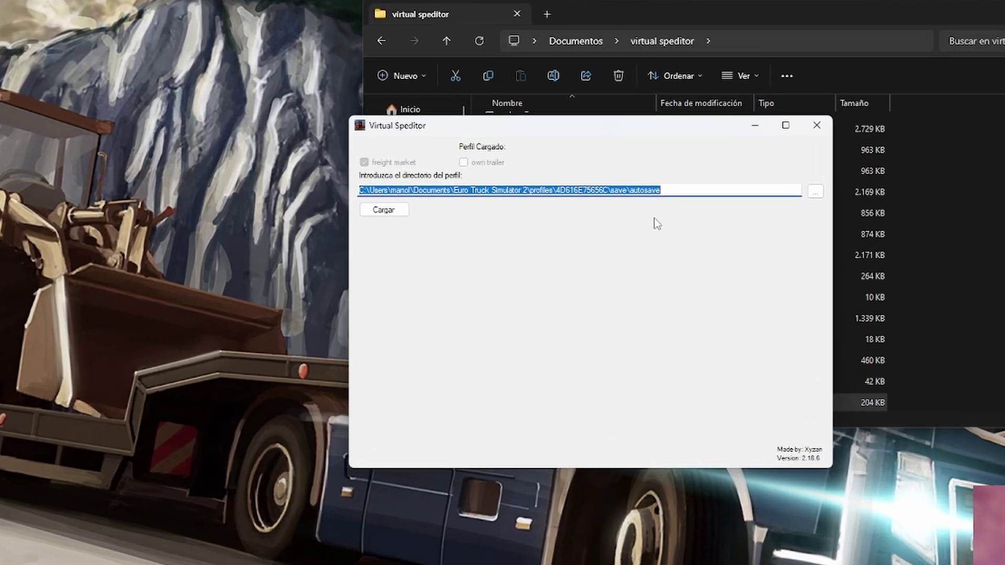
# Close the virtual speditor folder window and load the profile from its preset autosave directory
pyautogui.moveTo(715, 127); pyautogui.dragTo(702, 100)
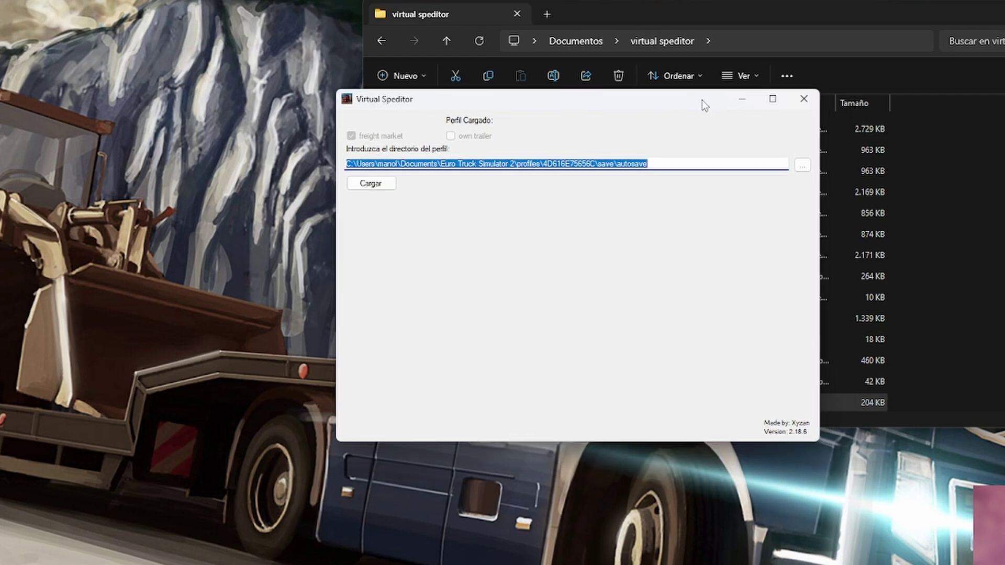
pyautogui.click(725, 64)
pyautogui.hotkey('alt', 'F4')
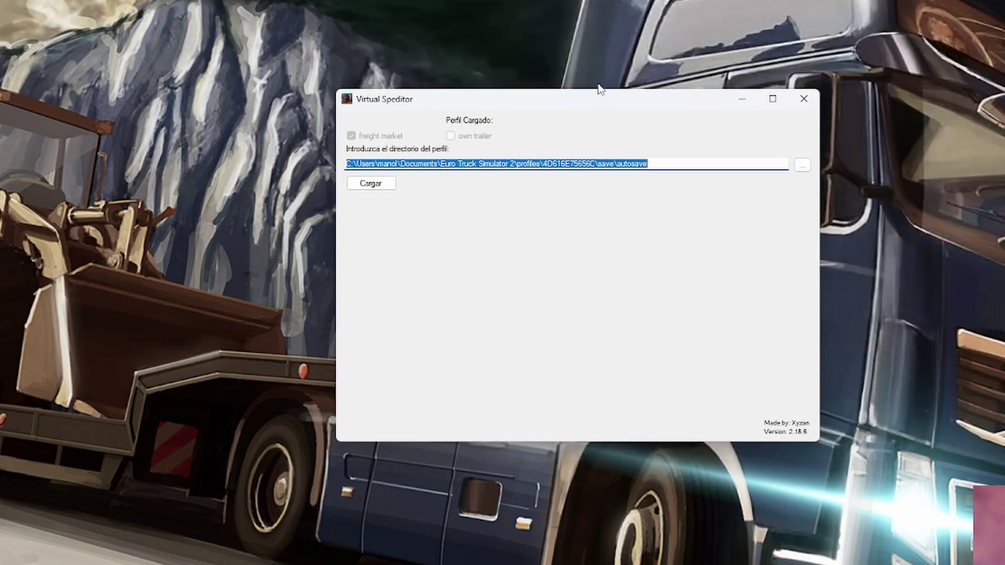
pyautogui.moveTo(591, 98); pyautogui.dragTo(592, 81)
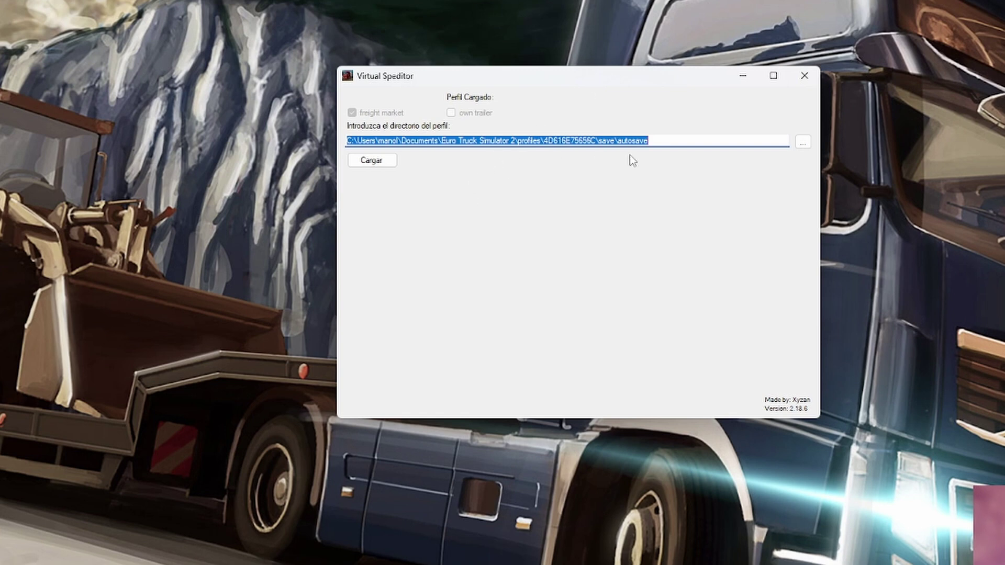
pyautogui.click(372, 165)
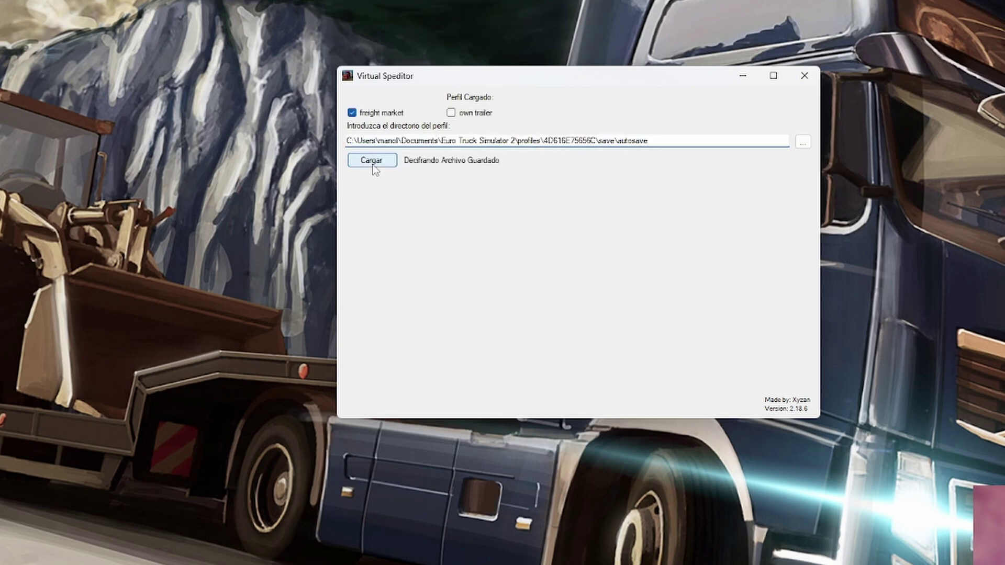
# Open the folder browser for the profile directory and collapse the folder tree back to the Documentos level
pyautogui.click(803, 142)
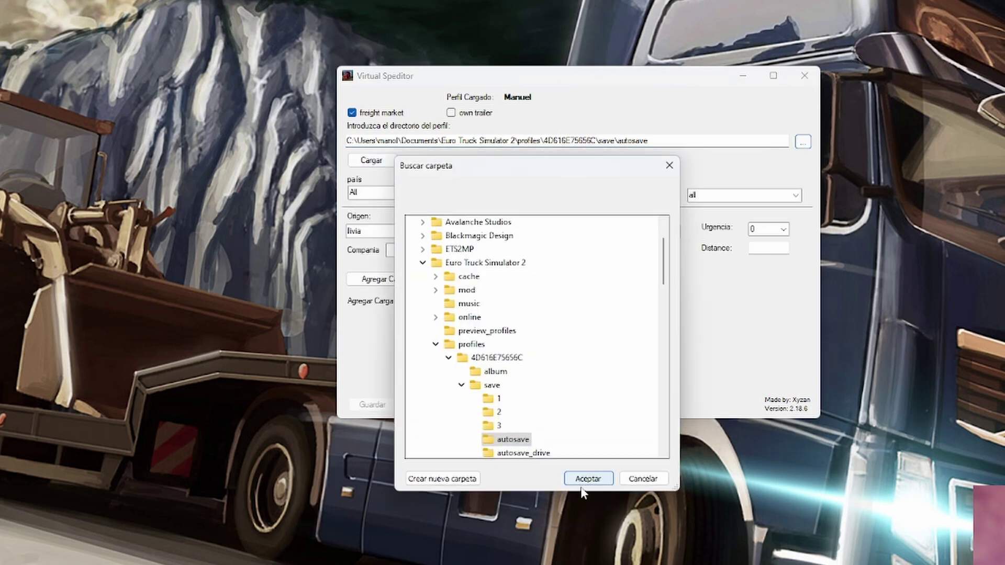
pyautogui.moveTo(543, 168); pyautogui.dragTo(518, 69)
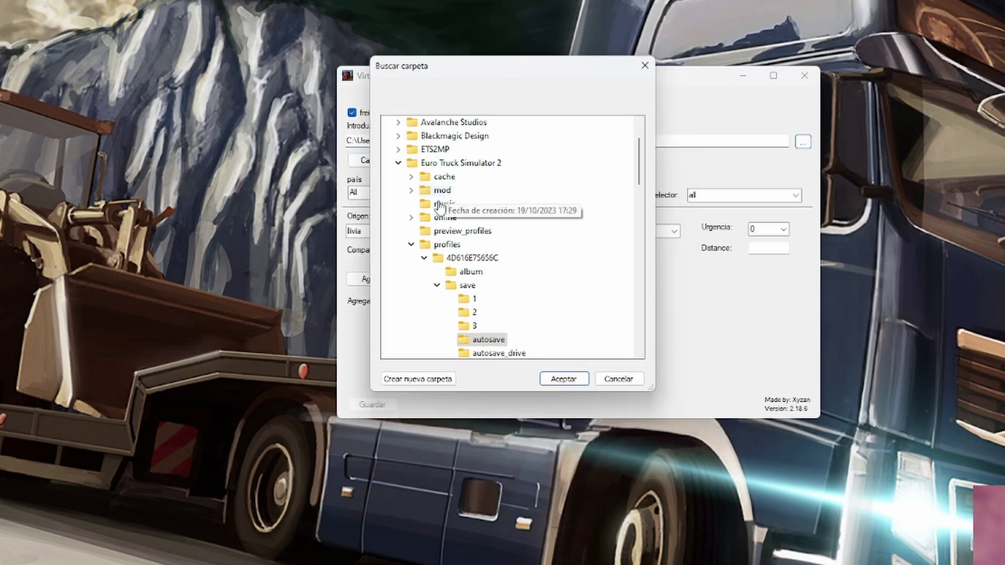
pyautogui.click(423, 257)
pyautogui.click(411, 245)
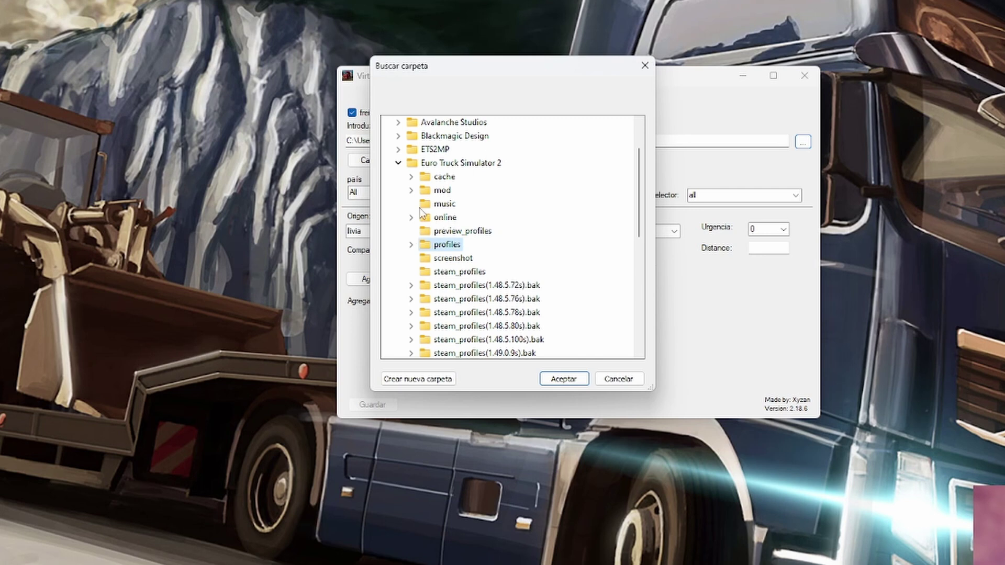
pyautogui.click(399, 163)
pyautogui.scroll(2, 400, 166)
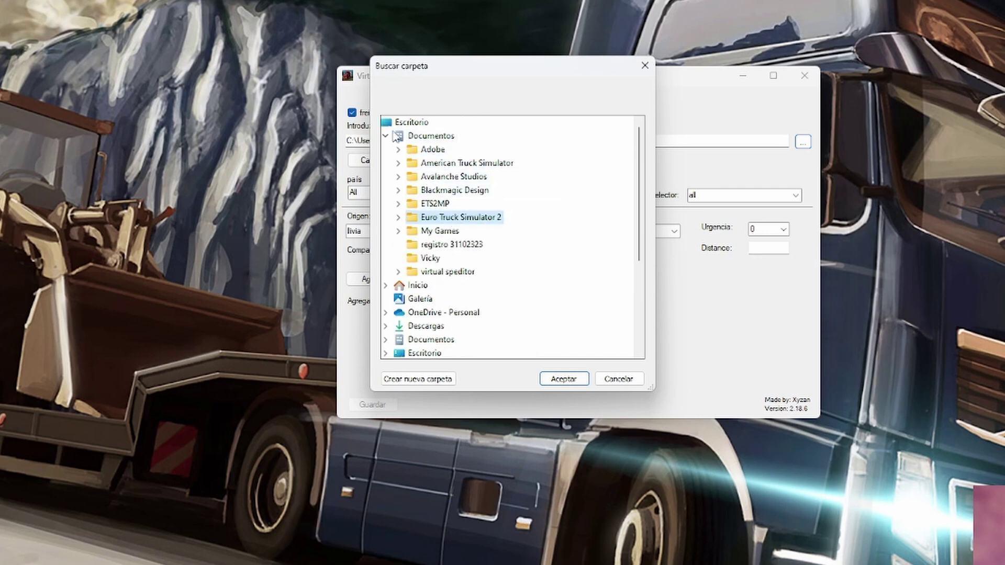
pyautogui.click(386, 136)
pyautogui.scroll(-1, 565, 256)
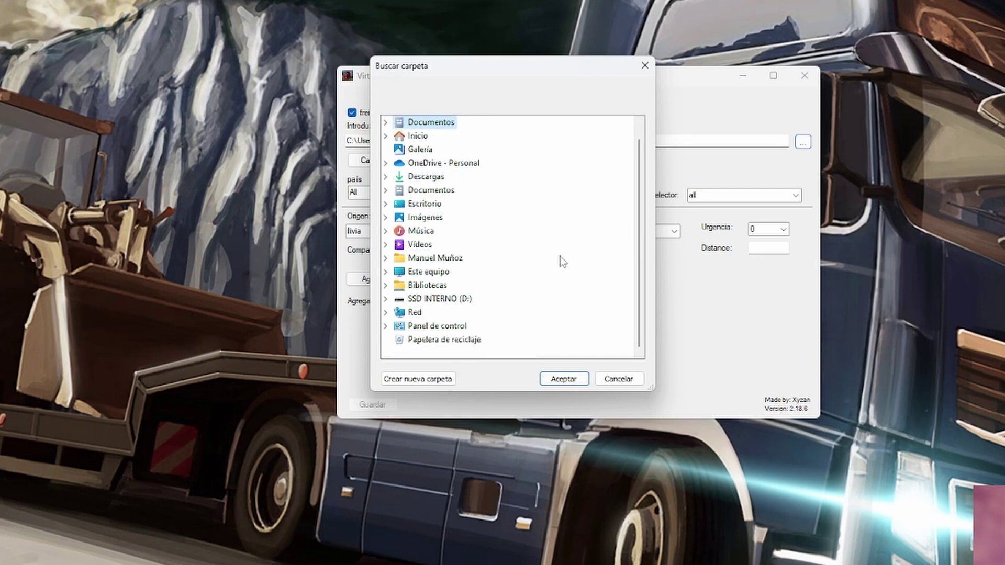
pyautogui.scroll(1, 557, 257)
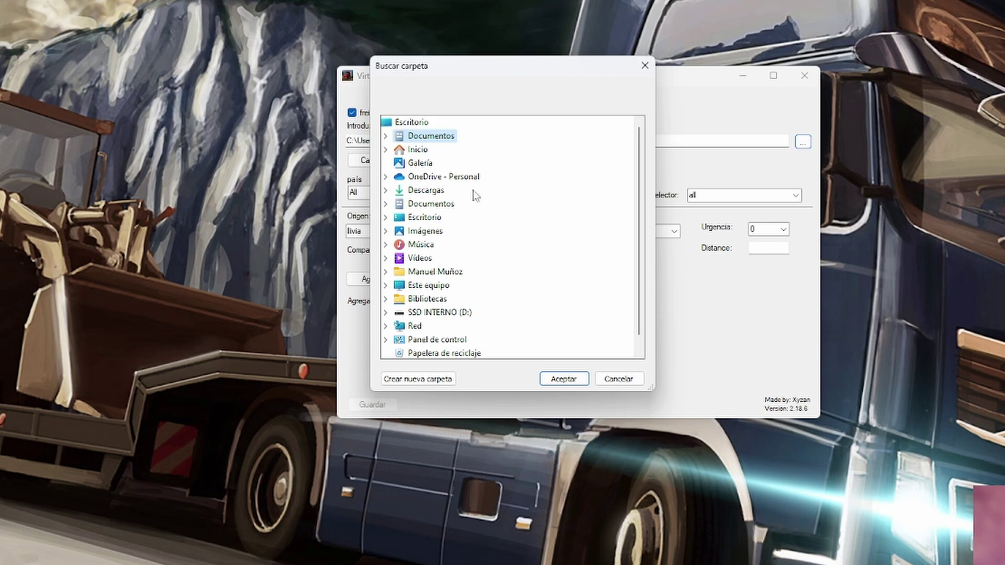
# Navigate through Documentos, Euro Truck Simulator 2, profiles, the profile's folder and save, and select the autosave folder
pyautogui.click(386, 136)
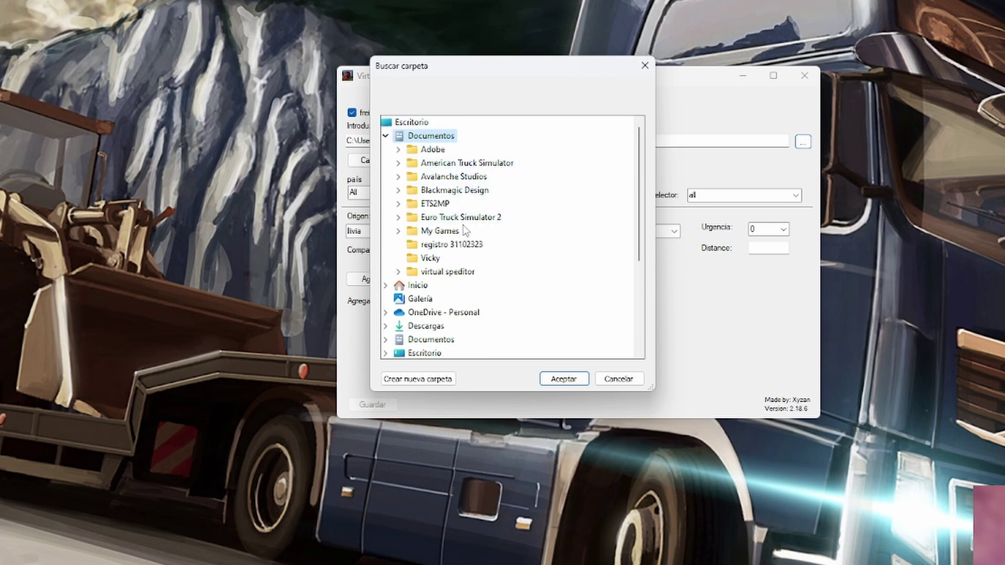
pyautogui.click(398, 217)
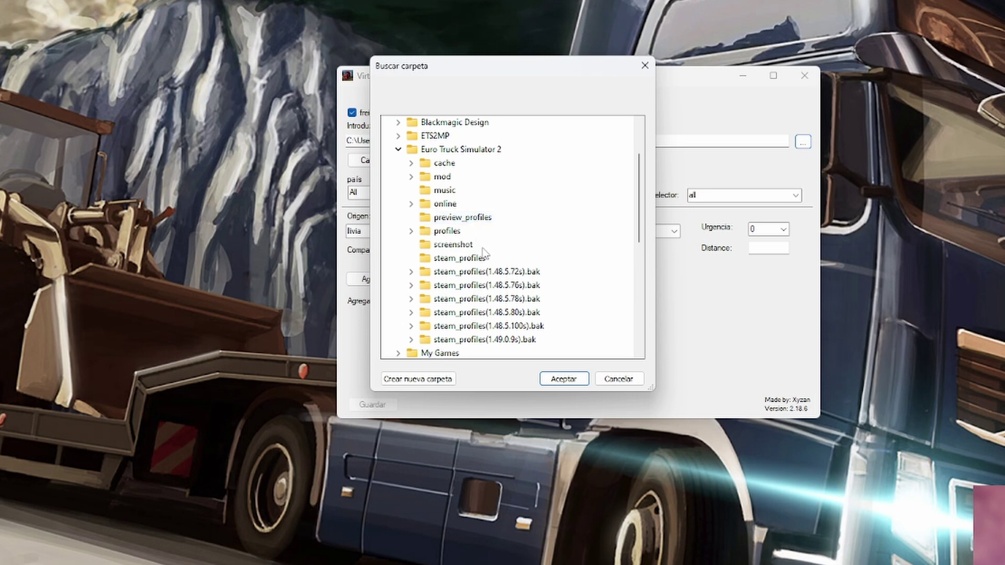
pyautogui.doubleClick(448, 229)
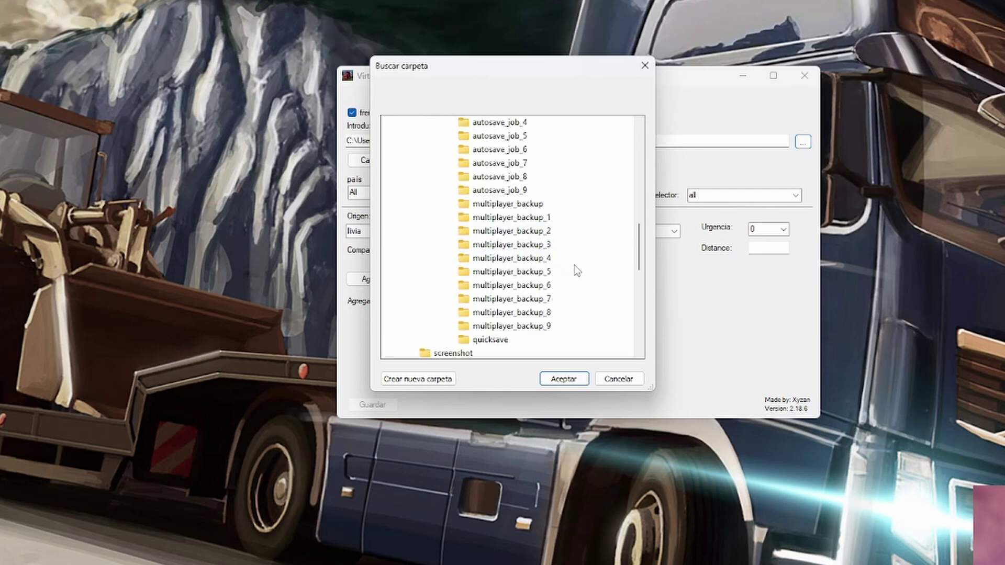
pyautogui.scroll(8, 575, 269)
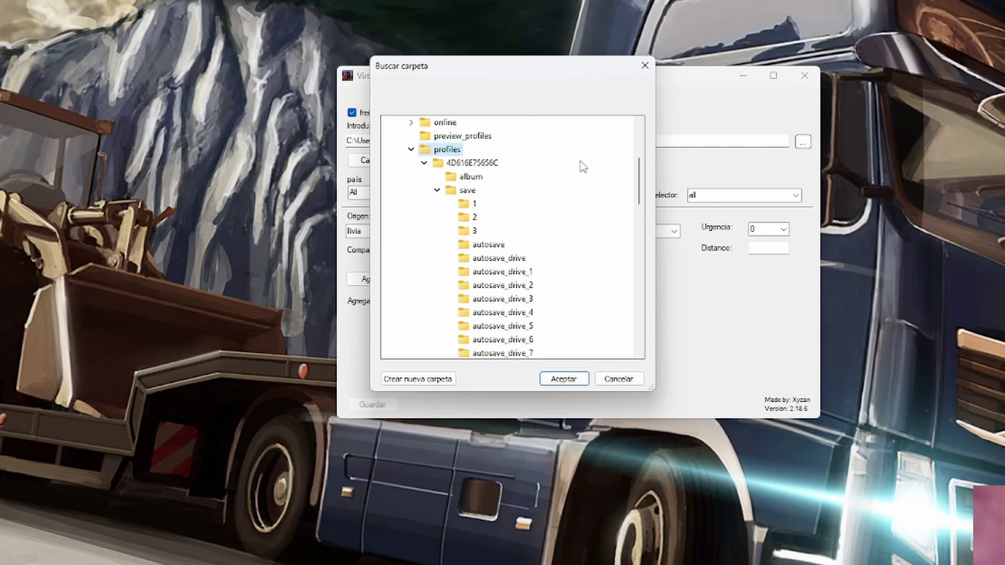
pyautogui.click(473, 193)
pyautogui.scroll(-3, 526, 220)
pyautogui.scroll(1, 535, 224)
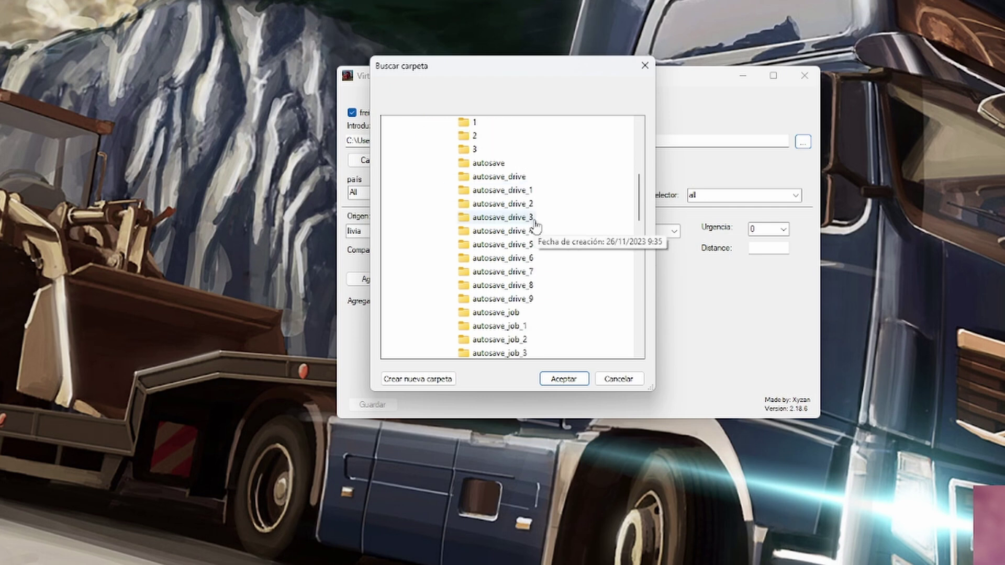
pyautogui.click(495, 170)
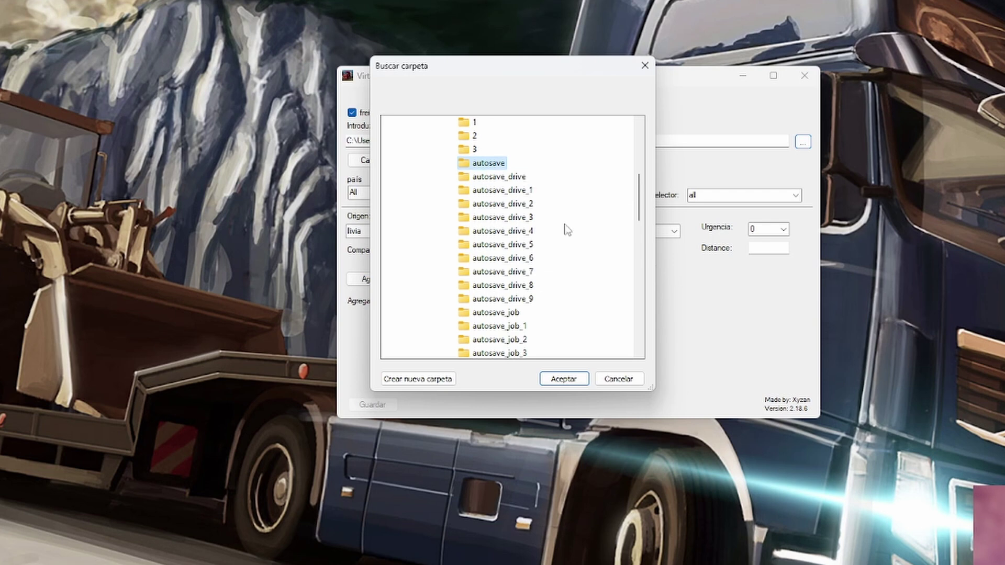
# Reopen the profile's folder under profiles, confirm save\autosave as the profile directory and load it
pyautogui.scroll(5, 565, 230)
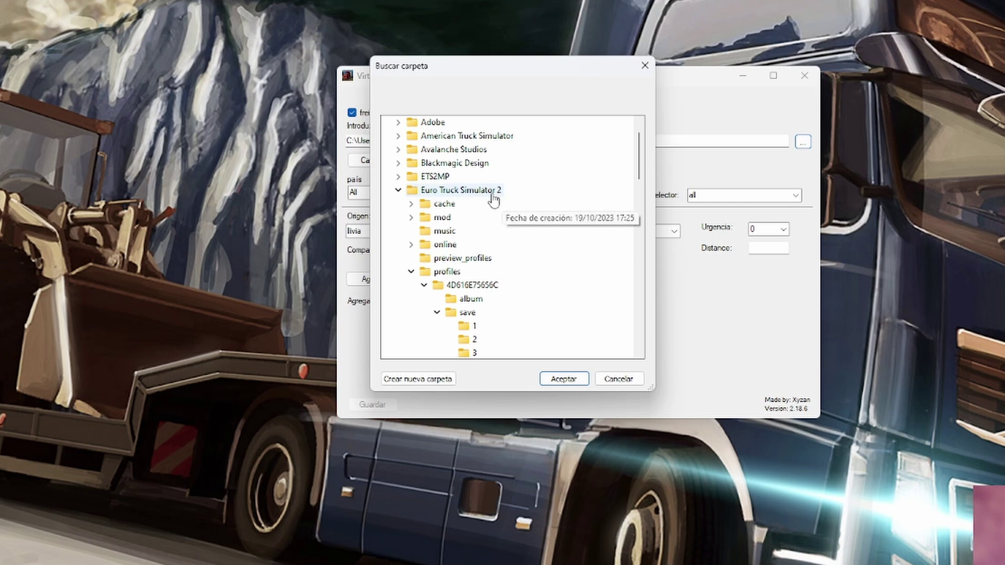
pyautogui.doubleClick(461, 288)
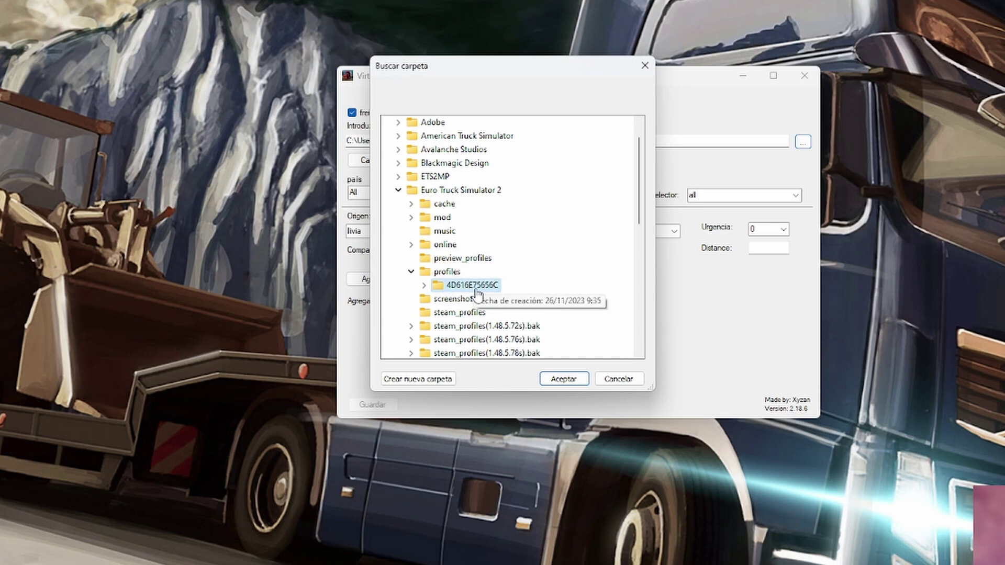
pyautogui.click(424, 285)
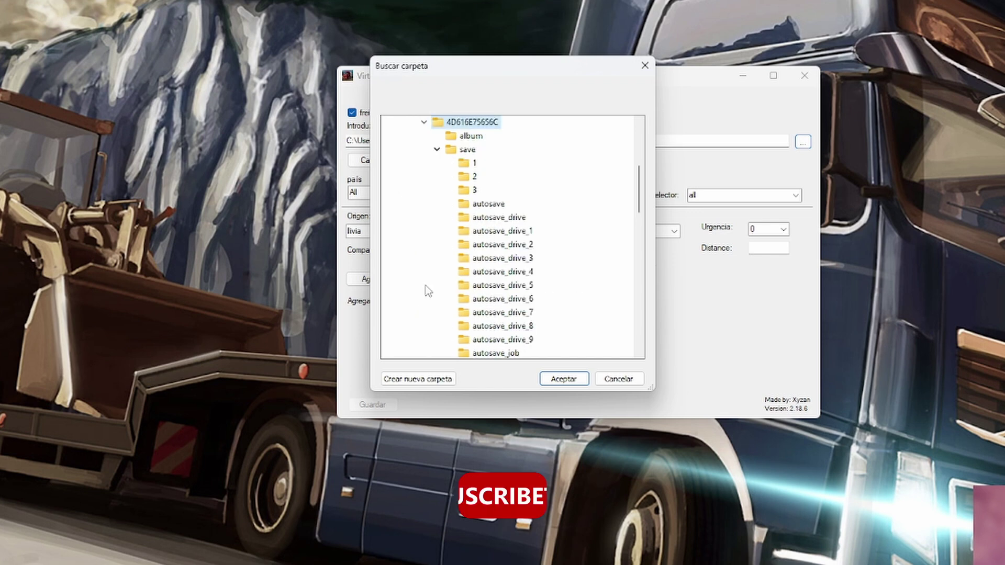
pyautogui.click(480, 150)
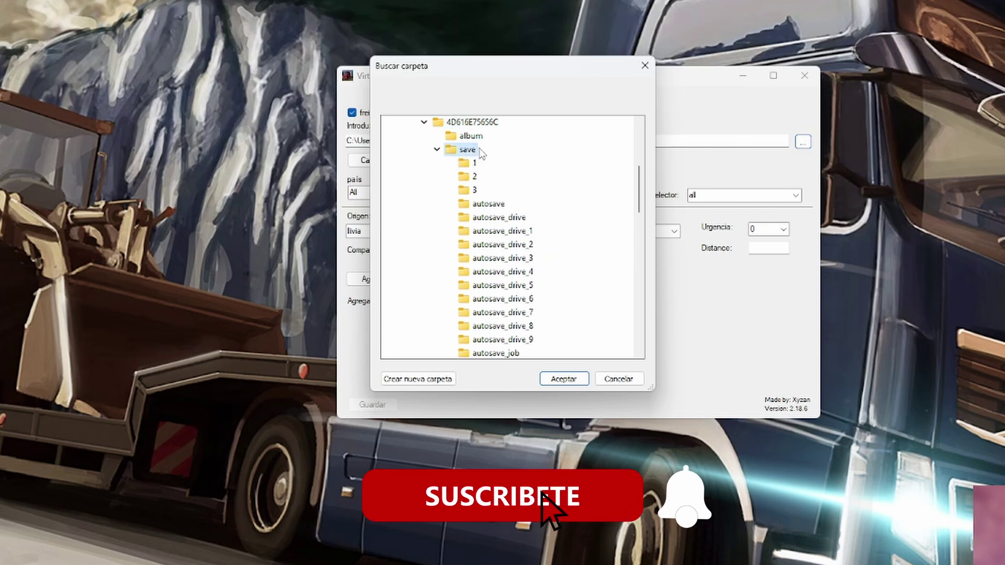
pyautogui.click(485, 205)
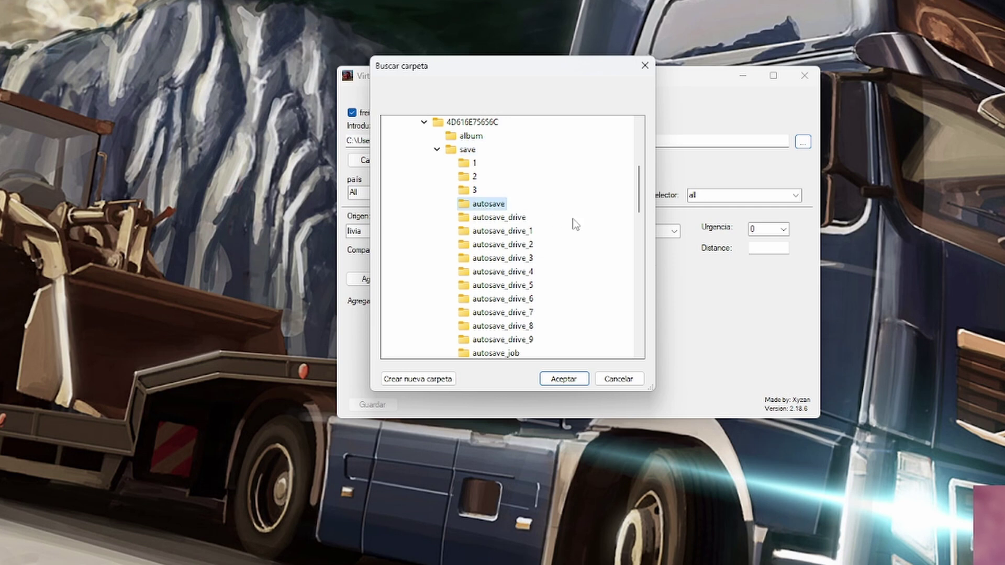
pyautogui.click(570, 378)
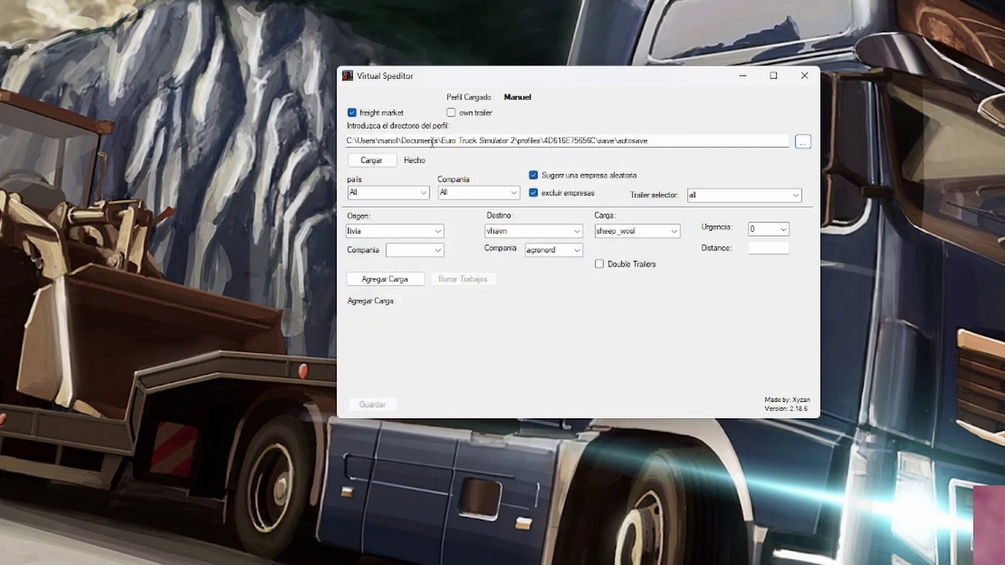
pyautogui.click(371, 160)
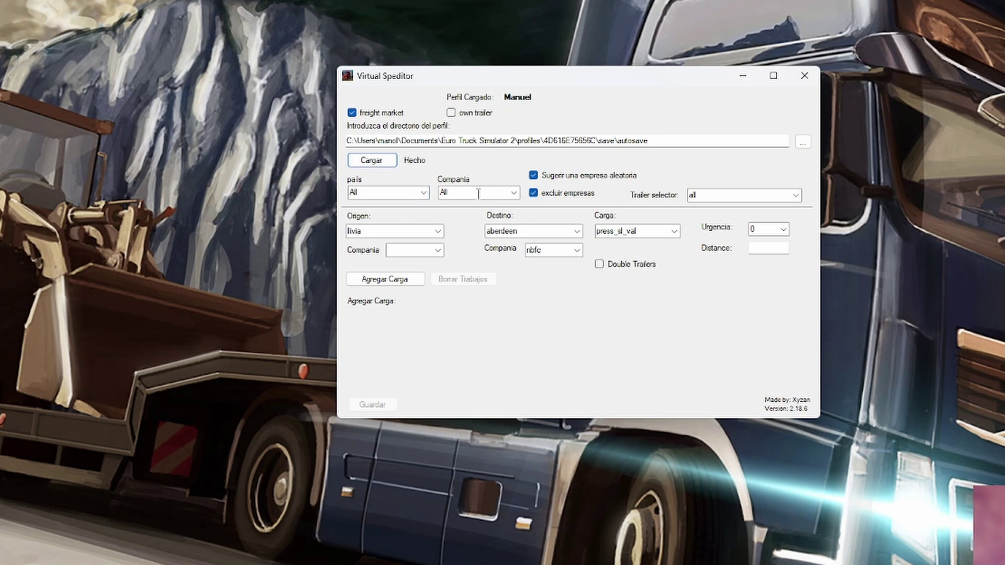
# Set the new job's origin city to andorra
pyautogui.click(438, 231)
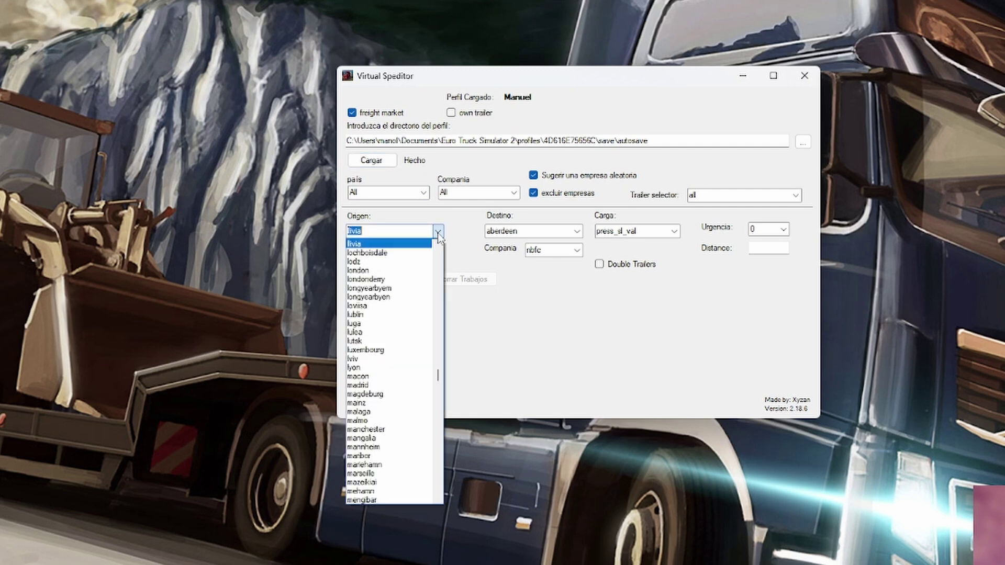
pyautogui.click(438, 234)
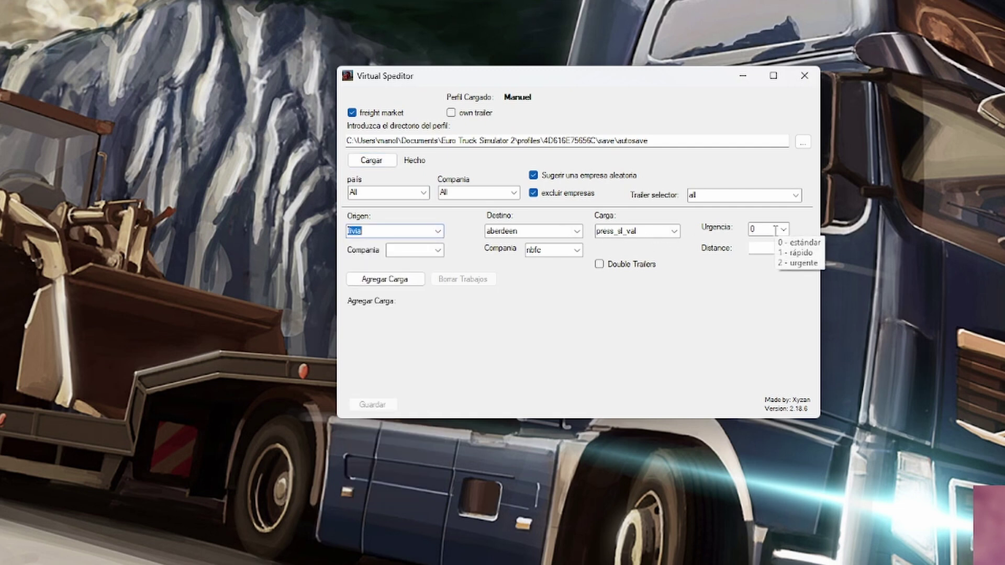
pyautogui.click(768, 249)
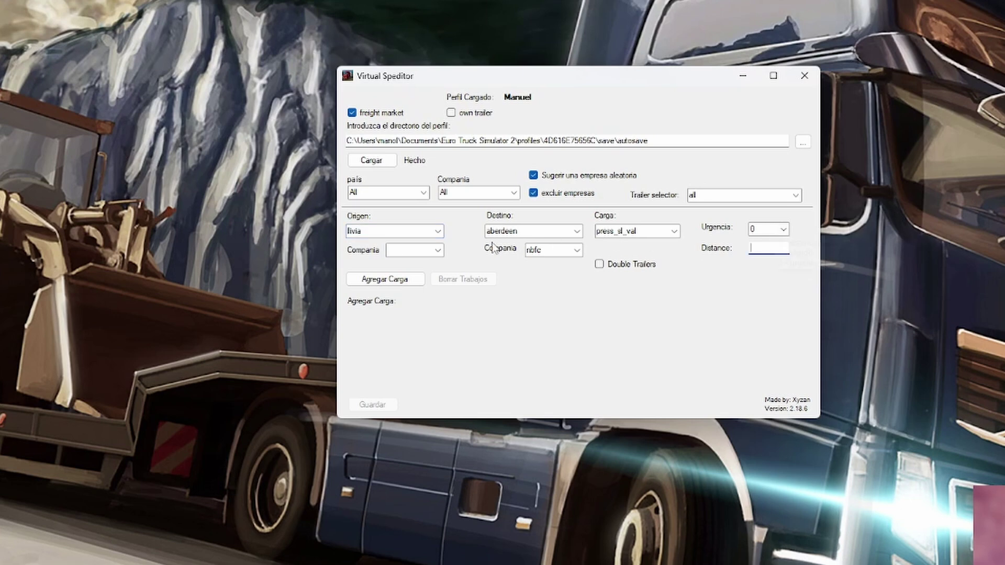
pyautogui.click(438, 231)
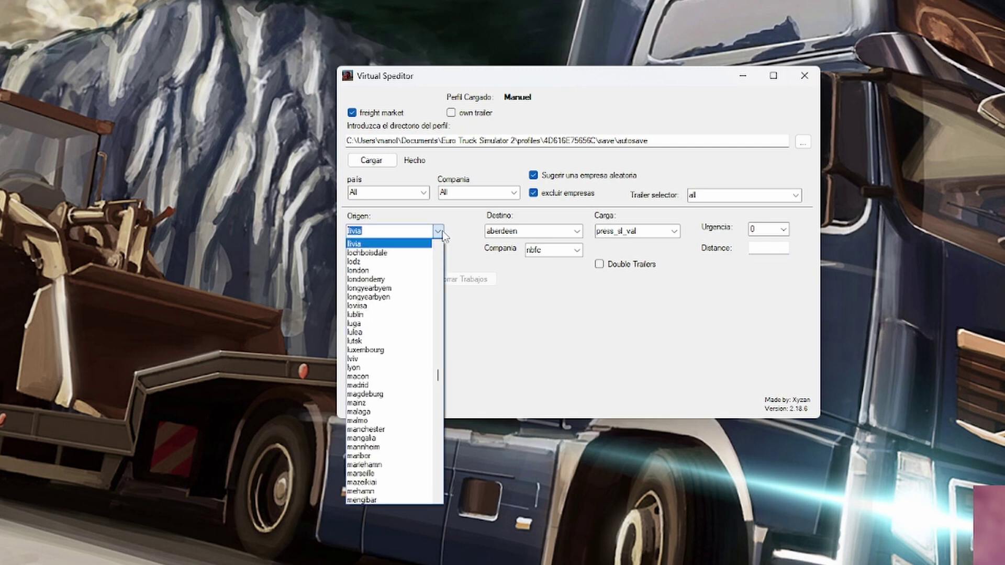
pyautogui.write('and')
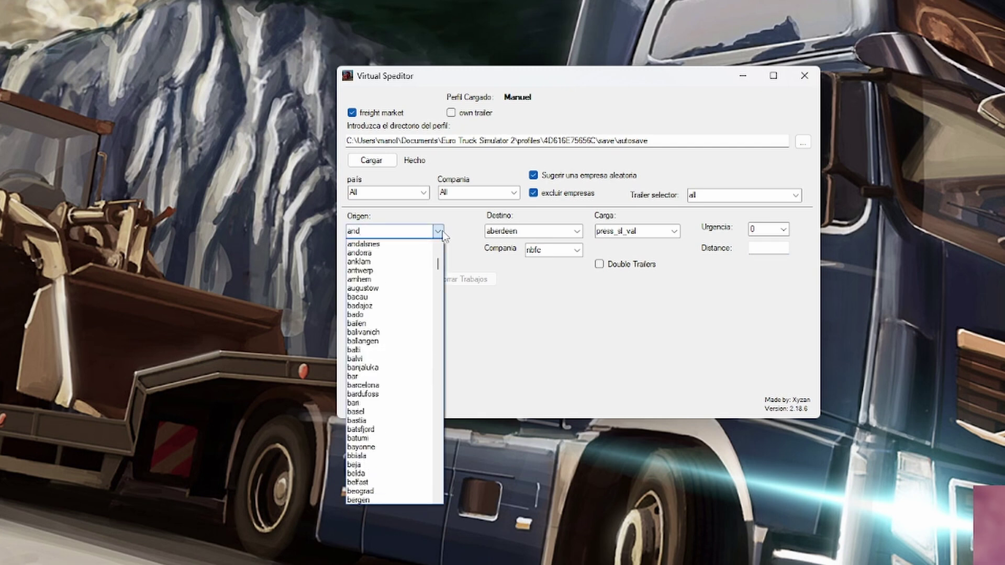
pyautogui.click(384, 254)
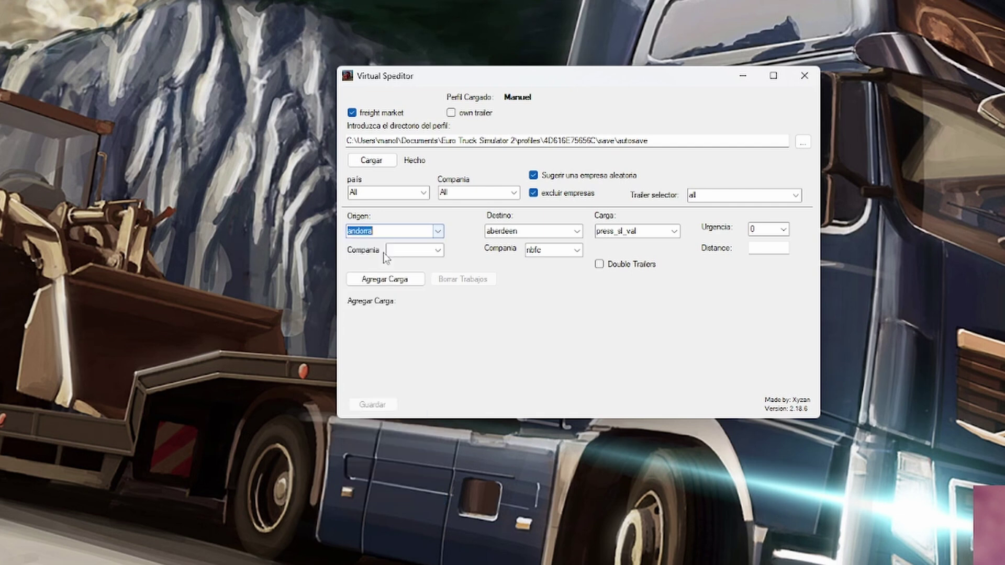
# Set the new job's destination city to algeciras
pyautogui.click(577, 231)
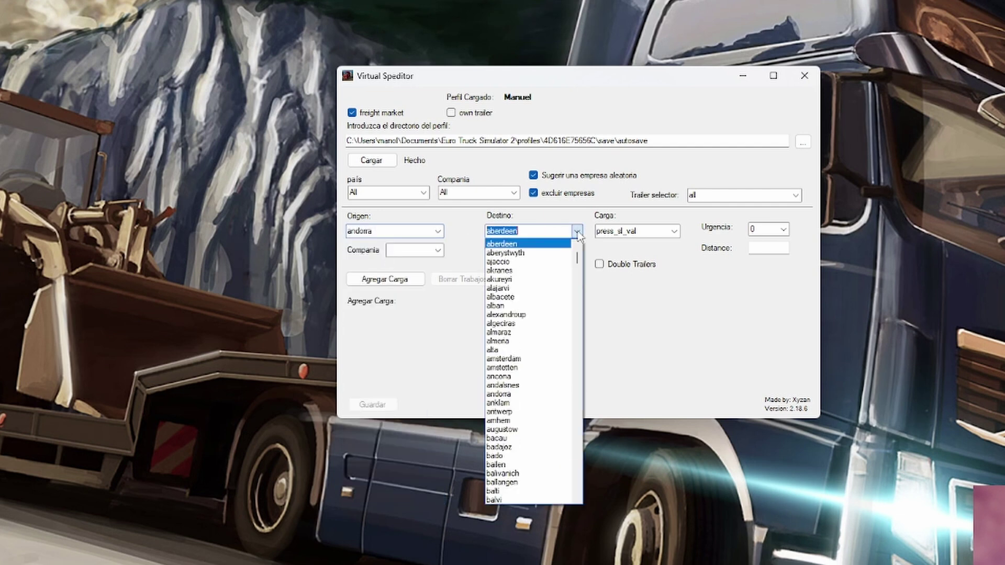
pyautogui.write('a')
pyautogui.write('e')
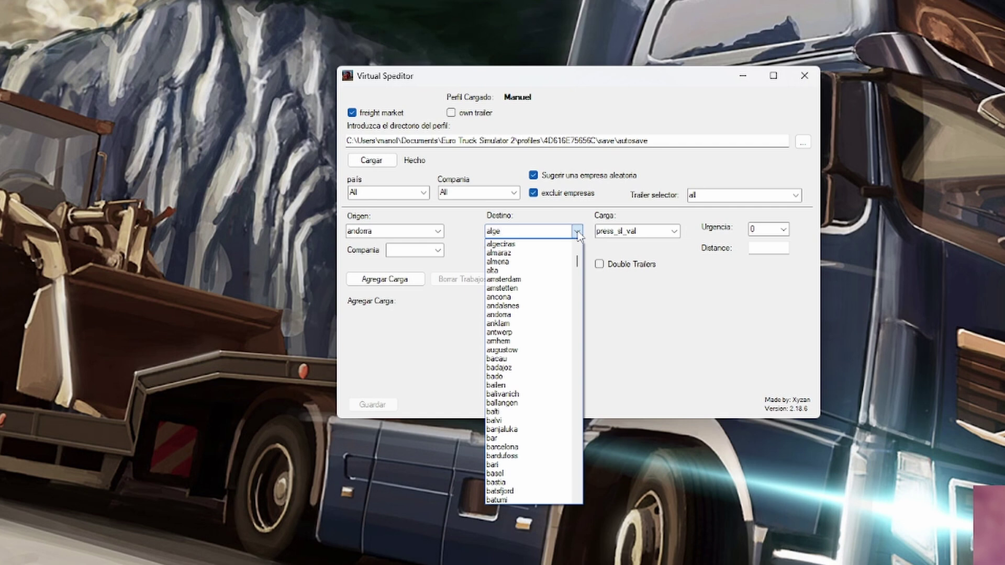
pyautogui.click(513, 244)
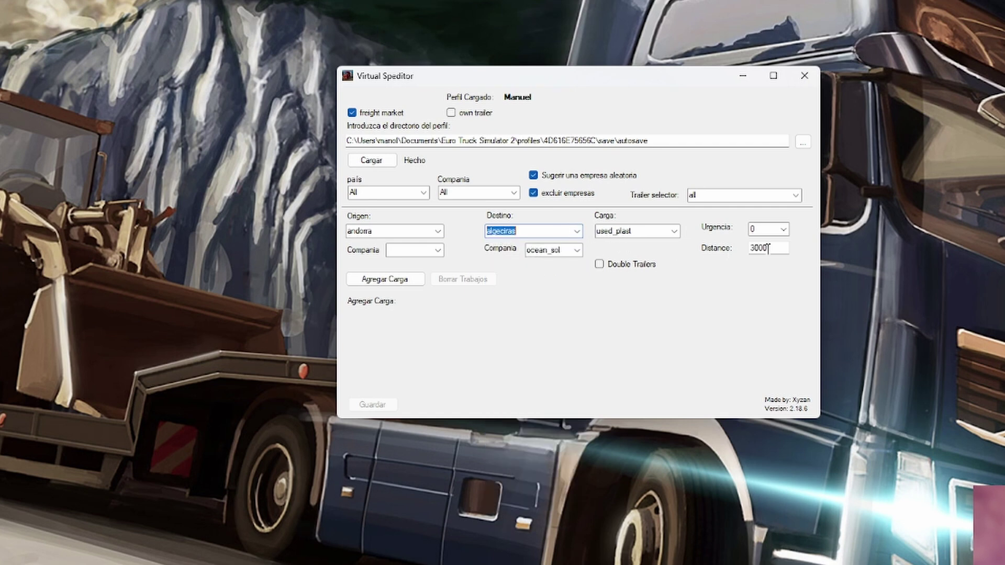
# Set the job's origin company to tradeaux and set the destination city back to algeciras
pyautogui.click(438, 251)
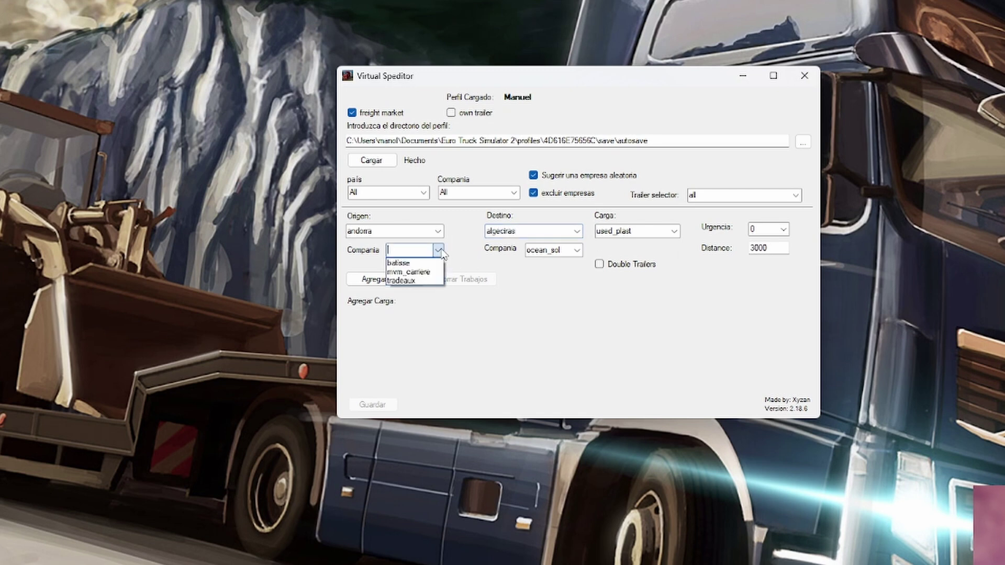
pyautogui.click(423, 281)
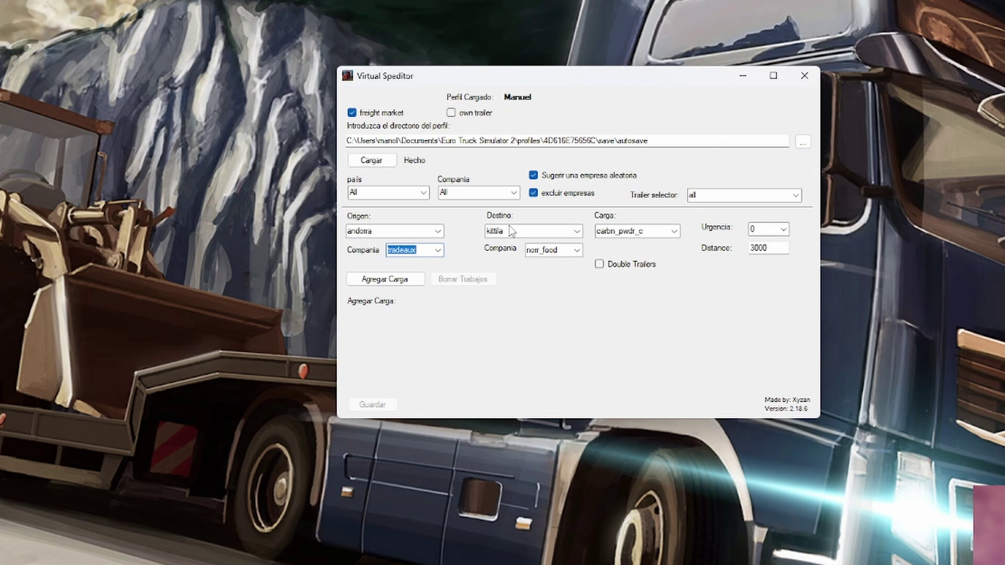
pyautogui.click(576, 231)
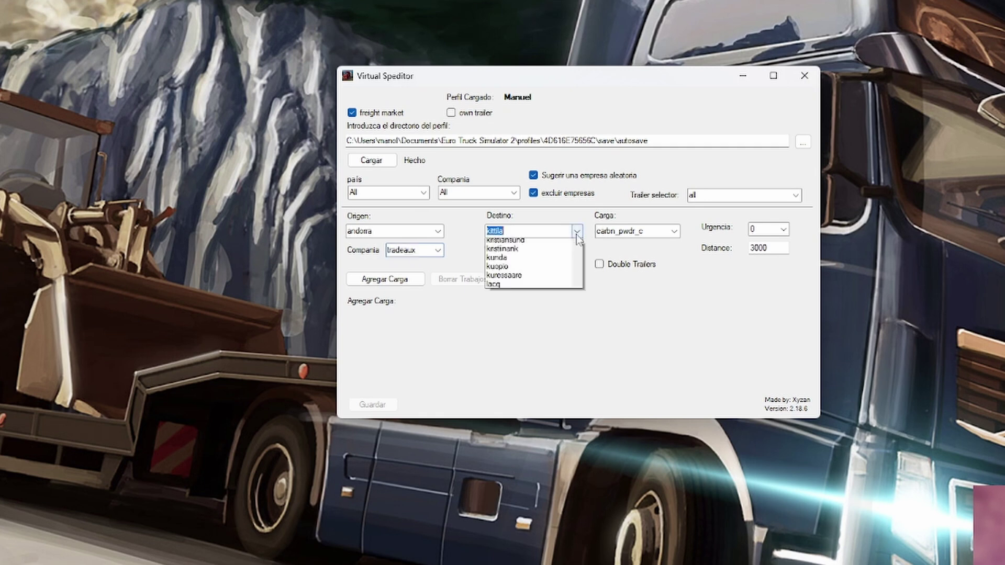
pyautogui.write('alge')
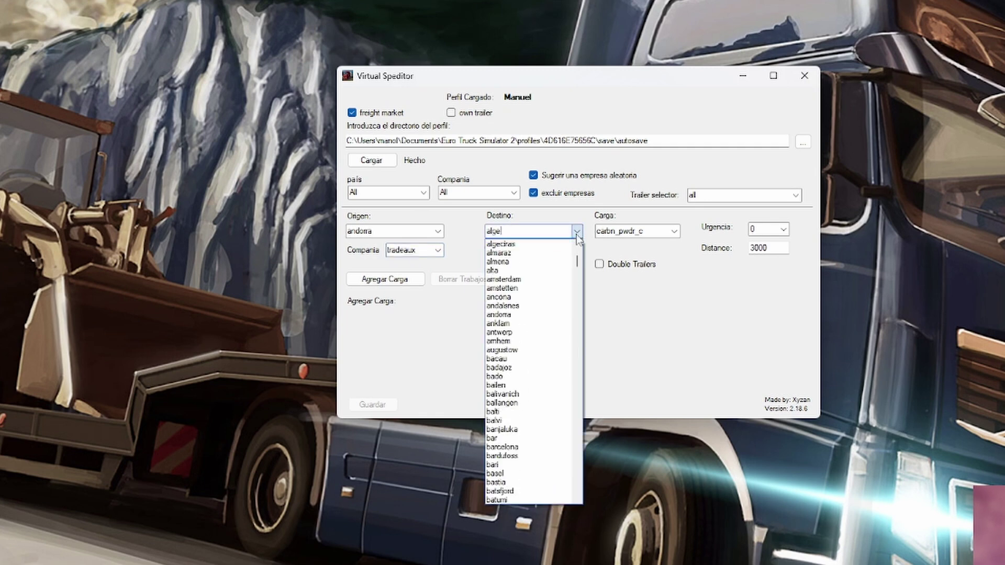
pyautogui.click(541, 244)
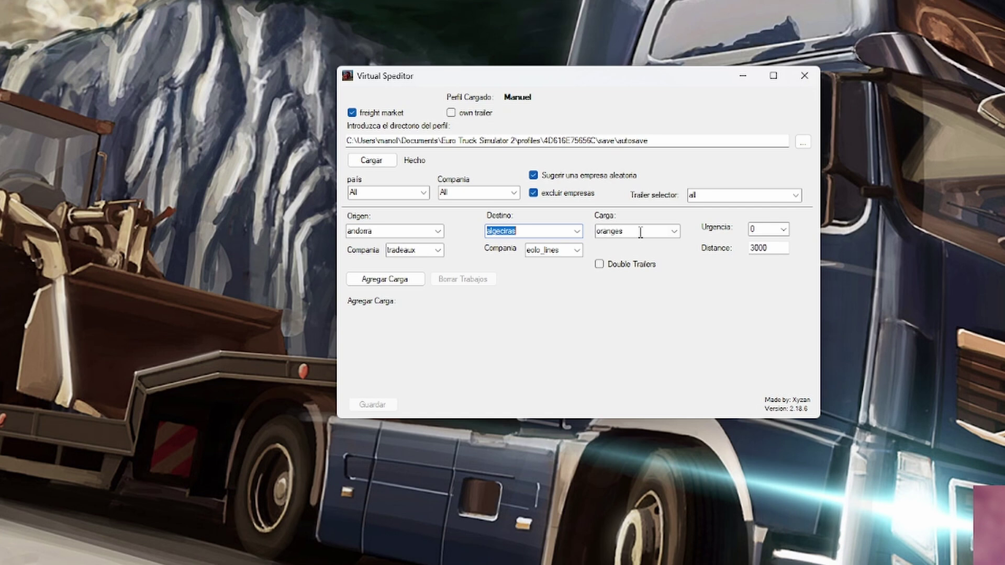
pyautogui.click(670, 234)
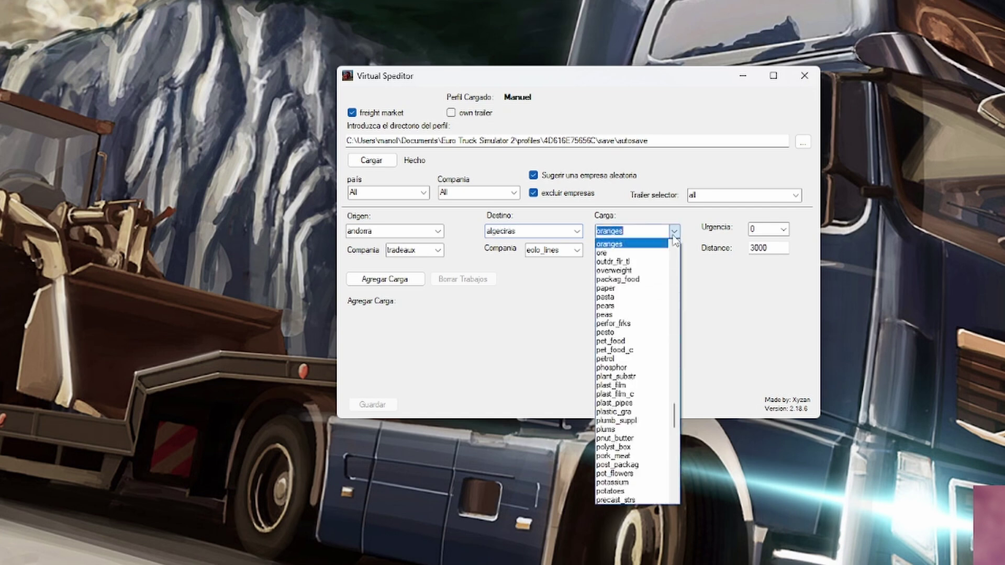
pyautogui.scroll(-3, 643, 366)
pyautogui.scroll(-14, 645, 377)
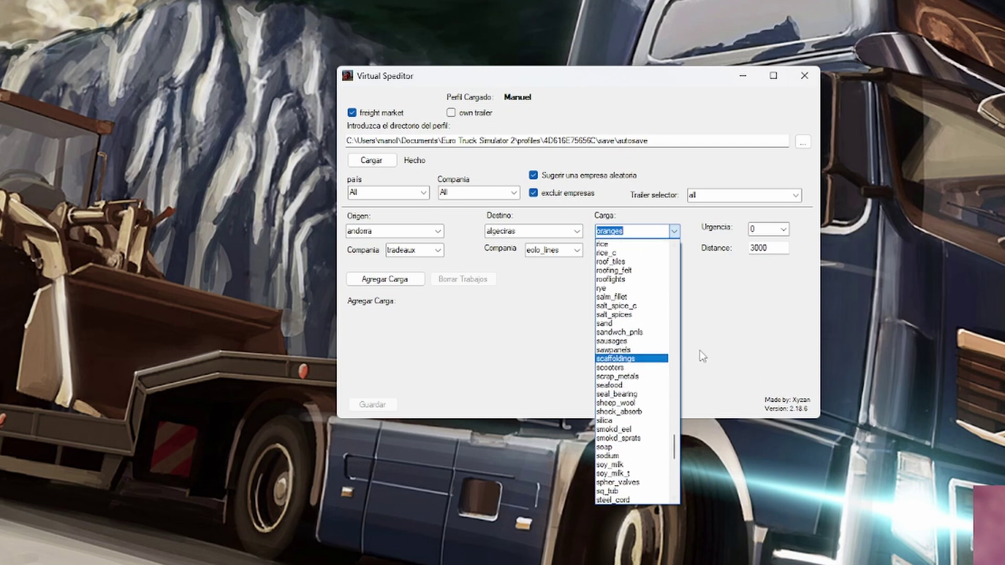
pyautogui.click(759, 334)
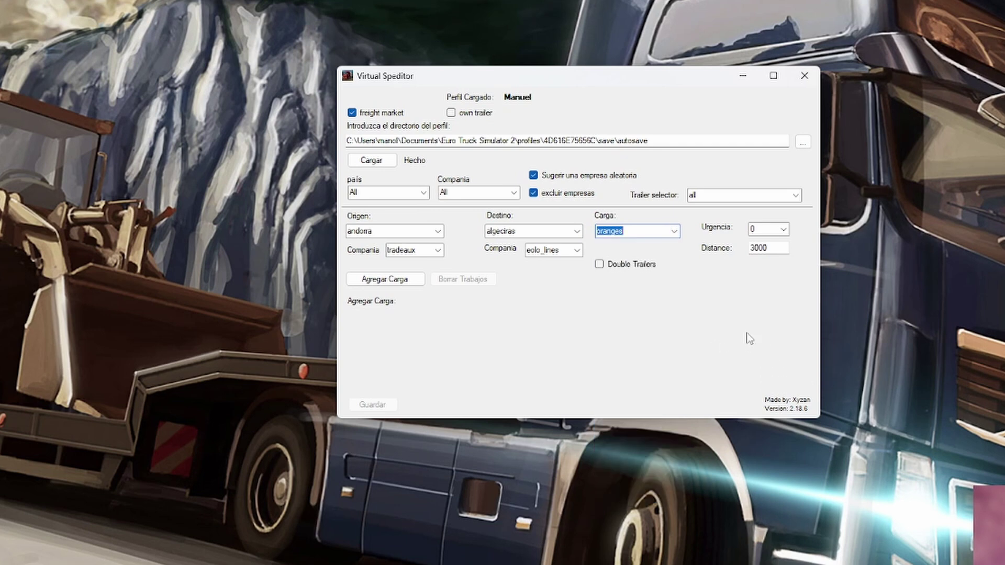
# Add the oranges job from andorra (tradeaux) to algeciras (eolo_lines) and save the job list
pyautogui.click(399, 283)
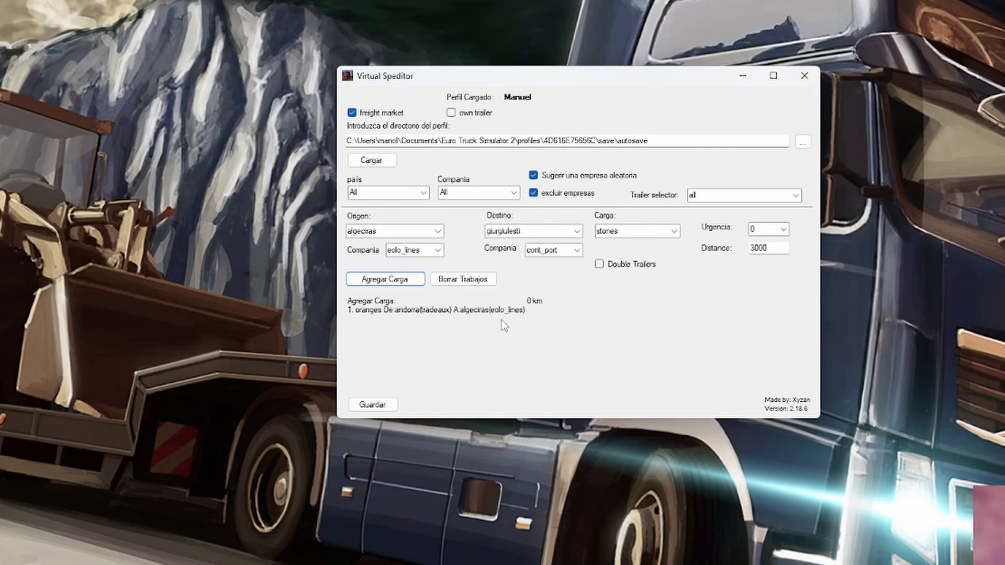
pyautogui.click(372, 405)
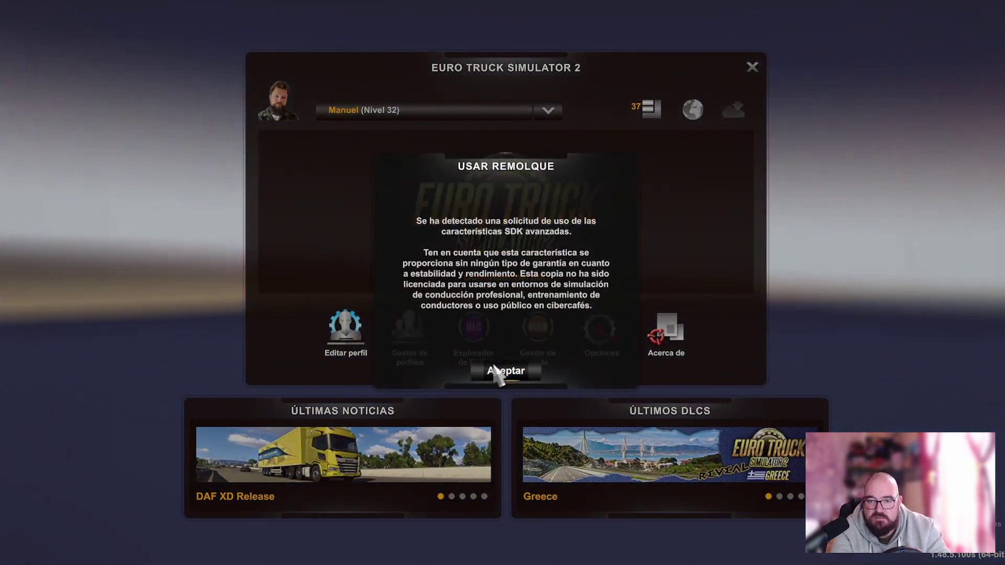
# In Euro Truck Simulator 2, accept the advanced SDK features notice and continue the game with the current profile
pyautogui.click(494, 369)
pyautogui.click(496, 277)
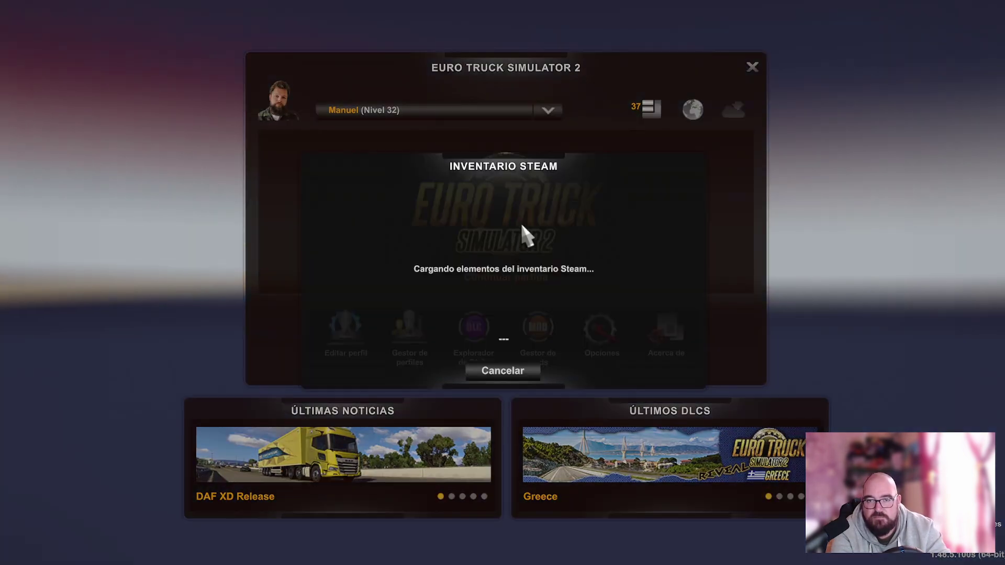